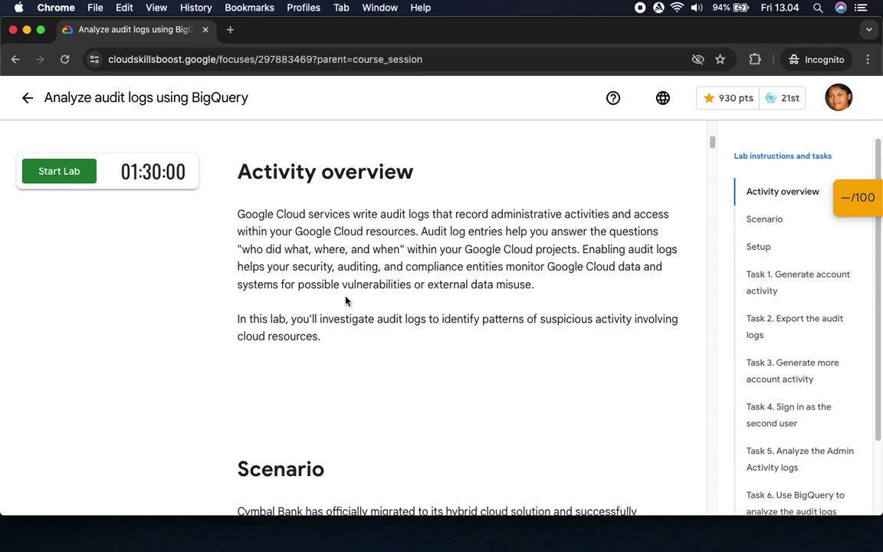
Review the lab's activity overview, checkpoint list and scenario description.
{"action": "scroll", "coordinate": [430, 368], "scroll_direction": "down", "scroll_amount": 1}
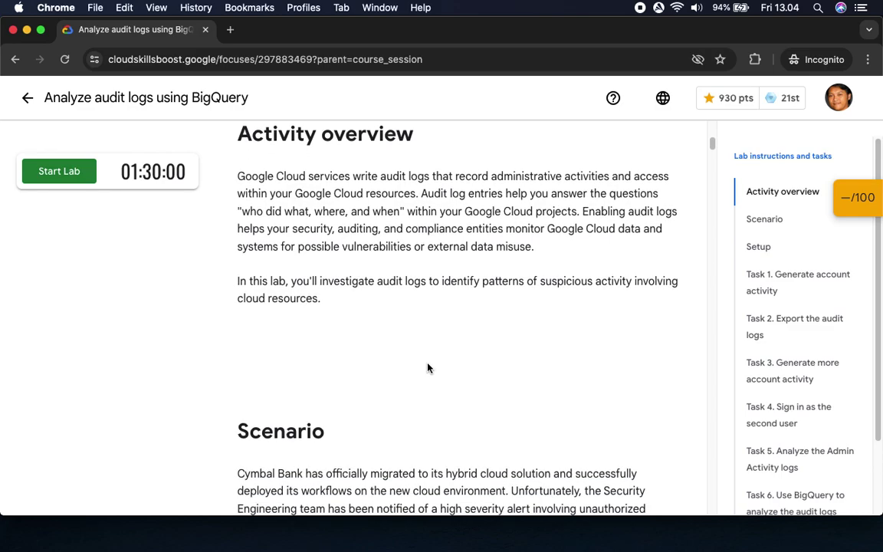
{"action": "left_click", "coordinate": [851, 200]}
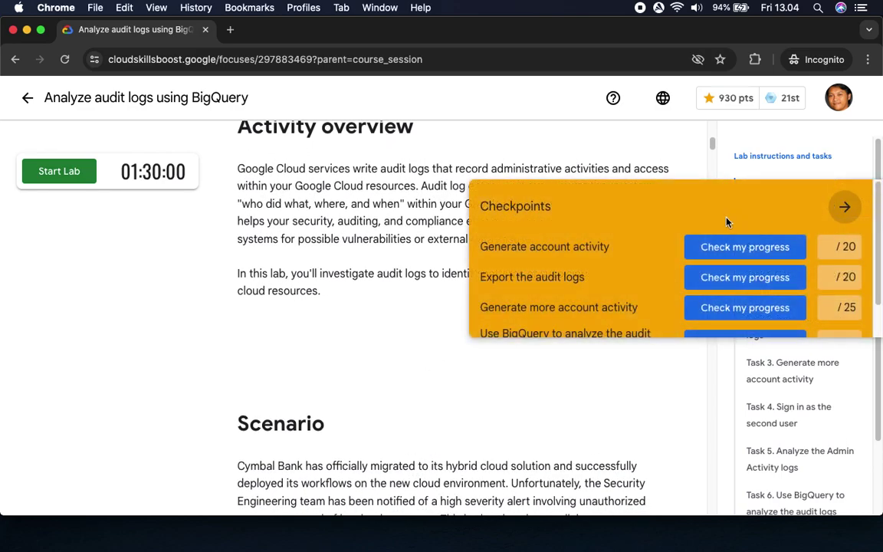
{"action": "scroll", "coordinate": [641, 309], "scroll_direction": "down", "scroll_amount": 2}
{"action": "scroll", "coordinate": [605, 311], "scroll_direction": "up", "scroll_amount": 2}
{"action": "left_click", "coordinate": [830, 214]}
{"action": "scroll", "coordinate": [402, 258], "scroll_direction": "down", "scroll_amount": 5}
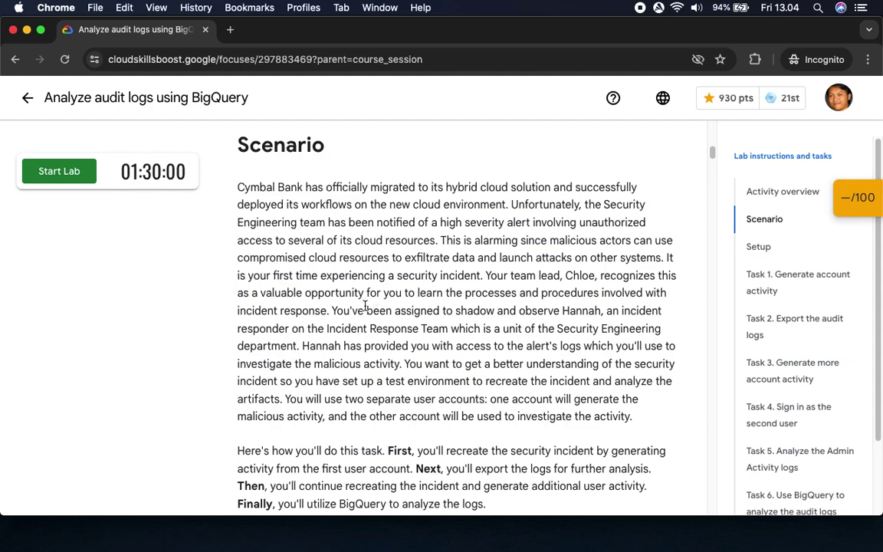
{"action": "scroll", "coordinate": [414, 380], "scroll_direction": "down", "scroll_amount": 1}
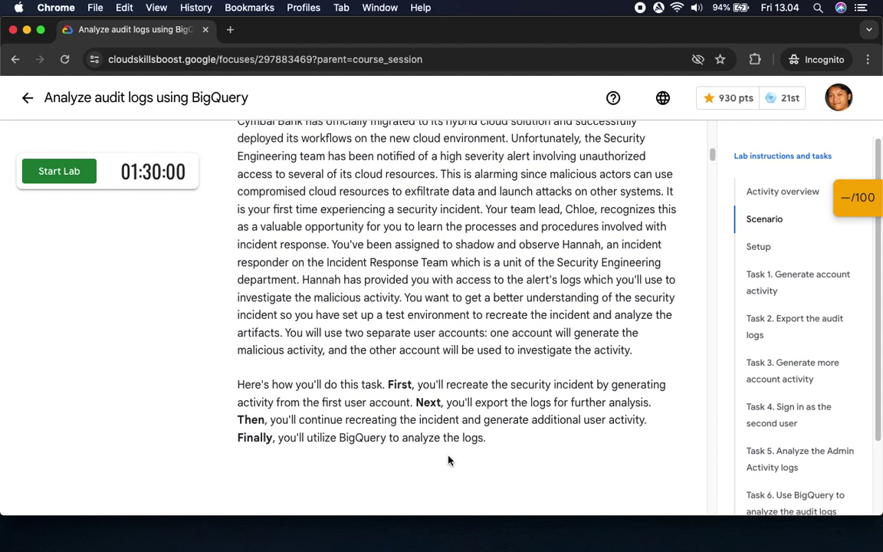
{"action": "scroll", "coordinate": [445, 459], "scroll_direction": "down", "scroll_amount": 1}
{"action": "scroll", "coordinate": [450, 399], "scroll_direction": "down", "scroll_amount": 4}
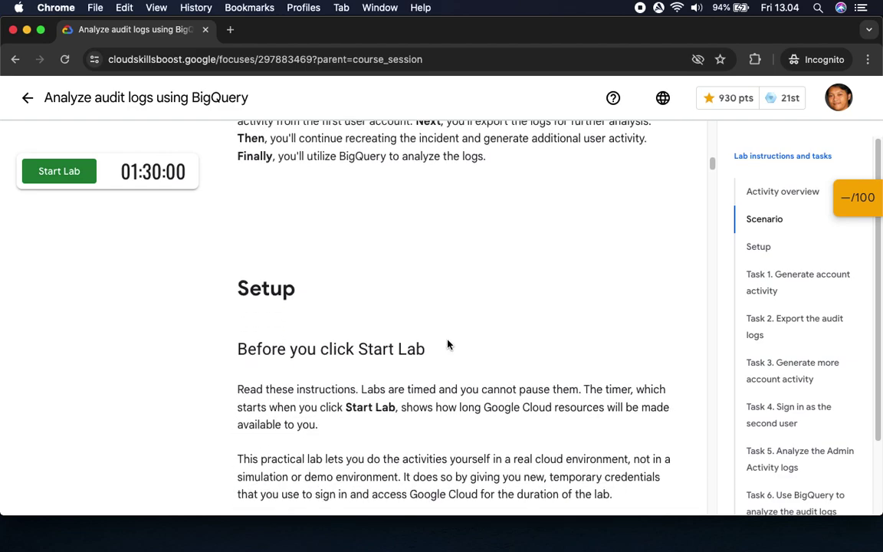
Read the setup instructions on starting the lab, signing in to the Google Cloud console and activating Cloud Shell.
{"action": "scroll", "coordinate": [435, 334], "scroll_direction": "down", "scroll_amount": 1}
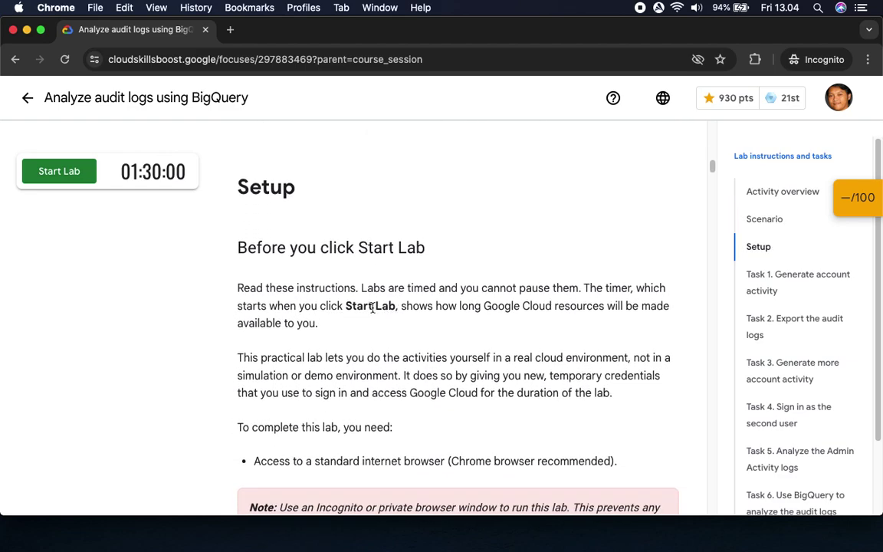
{"action": "scroll", "coordinate": [373, 306], "scroll_direction": "down", "scroll_amount": 2}
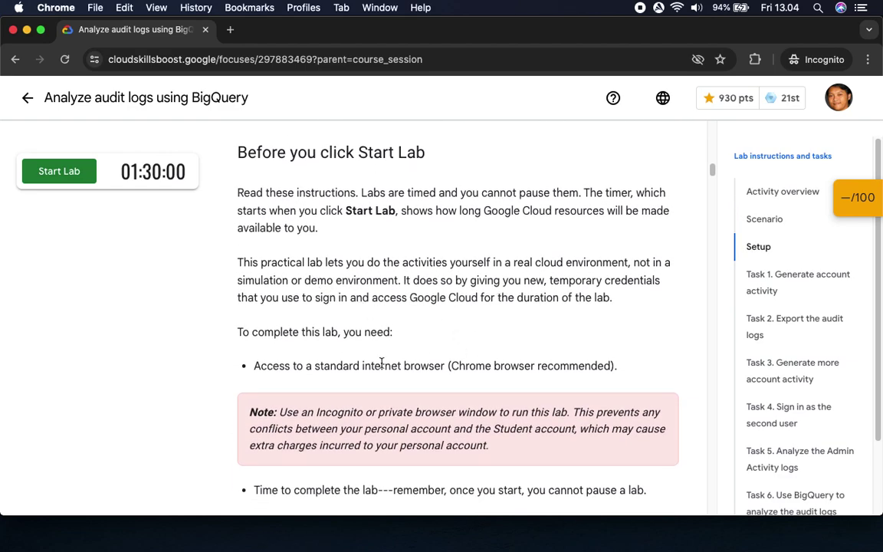
{"action": "scroll", "coordinate": [381, 363], "scroll_direction": "down", "scroll_amount": 1}
{"action": "scroll", "coordinate": [365, 410], "scroll_direction": "down", "scroll_amount": 2}
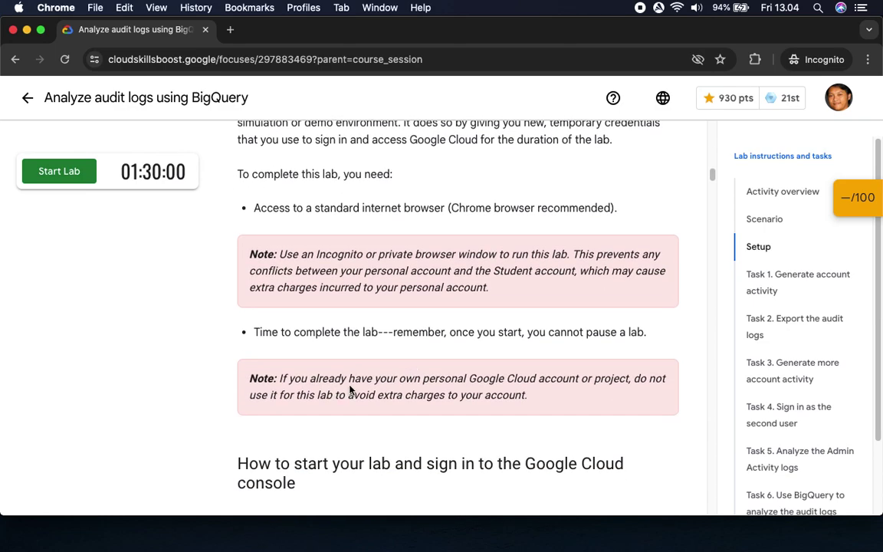
{"action": "scroll", "coordinate": [471, 446], "scroll_direction": "down", "scroll_amount": 6}
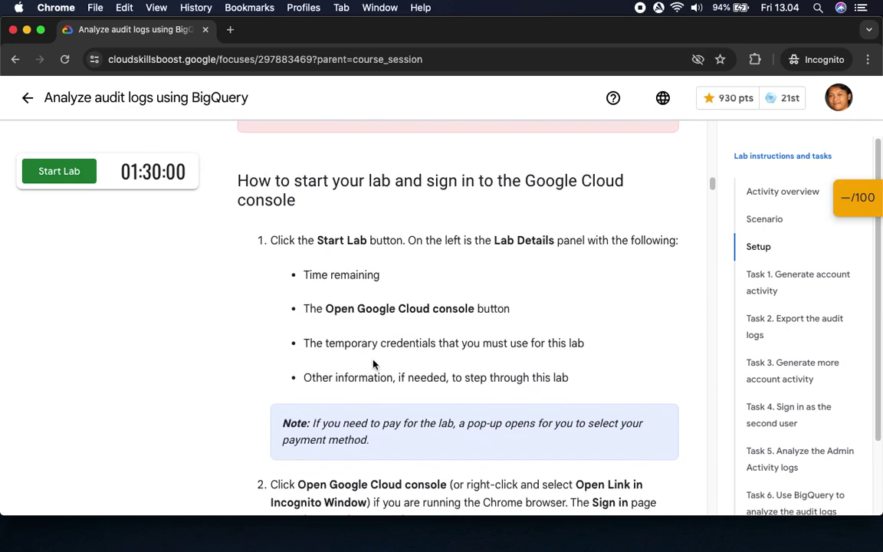
{"action": "scroll", "coordinate": [400, 389], "scroll_direction": "down", "scroll_amount": 3}
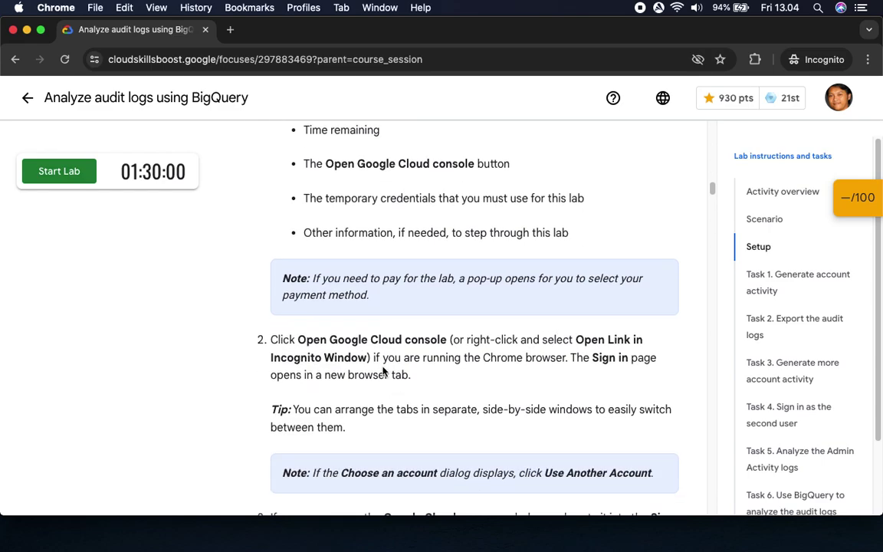
{"action": "scroll", "coordinate": [492, 387], "scroll_direction": "down", "scroll_amount": 4}
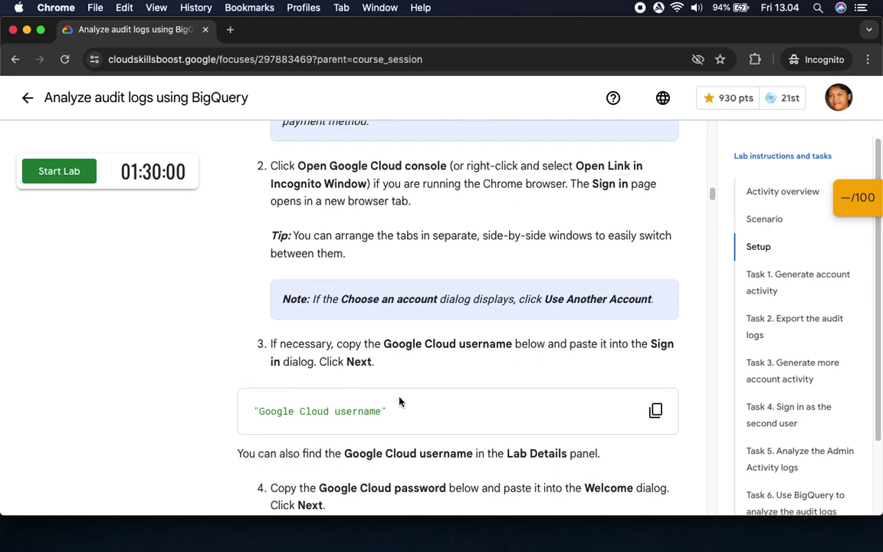
{"action": "scroll", "coordinate": [398, 400], "scroll_direction": "down", "scroll_amount": 4}
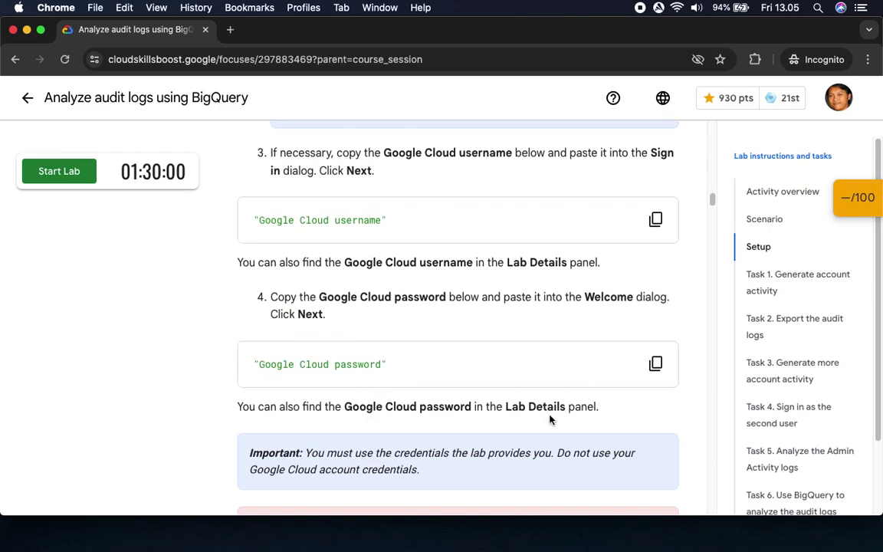
{"action": "scroll", "coordinate": [343, 348], "scroll_direction": "down", "scroll_amount": 3}
{"action": "scroll", "coordinate": [442, 401], "scroll_direction": "down", "scroll_amount": 3}
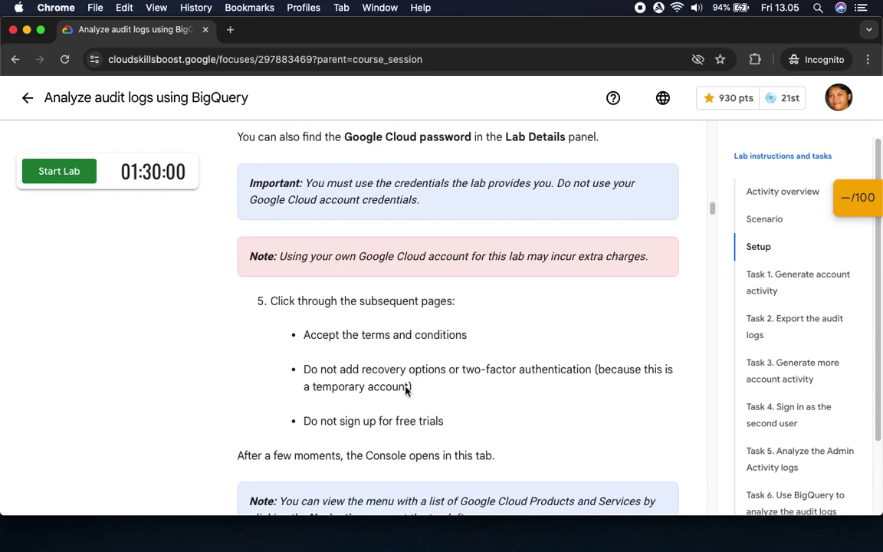
{"action": "scroll", "coordinate": [393, 452], "scroll_direction": "down", "scroll_amount": 3}
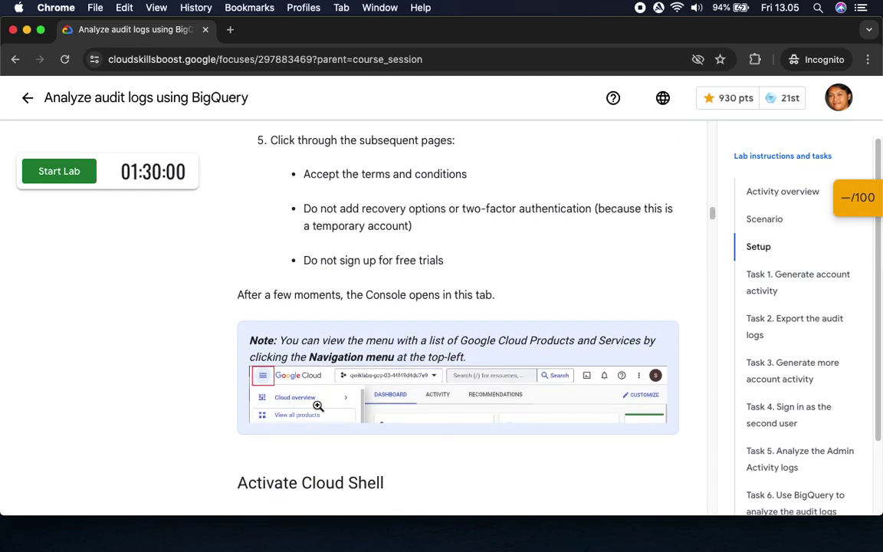
{"action": "scroll", "coordinate": [375, 446], "scroll_direction": "down", "scroll_amount": 5}
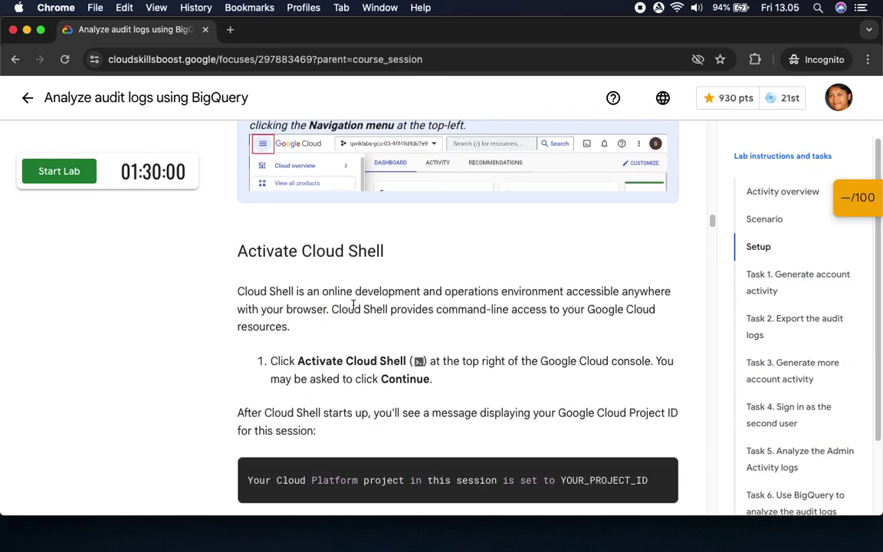
{"action": "left_click_drag", "start_coordinate": [282, 363], "coordinate": [403, 360]}
{"action": "scroll", "coordinate": [400, 362], "scroll_direction": "down", "scroll_amount": 2}
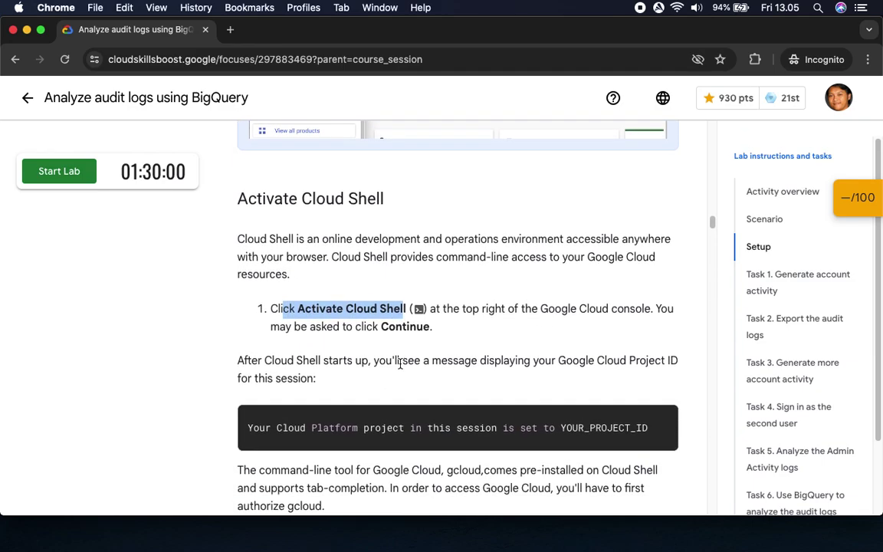
Start the lab and open the Google Cloud console sign-in page.
{"action": "left_click", "coordinate": [69, 178]}
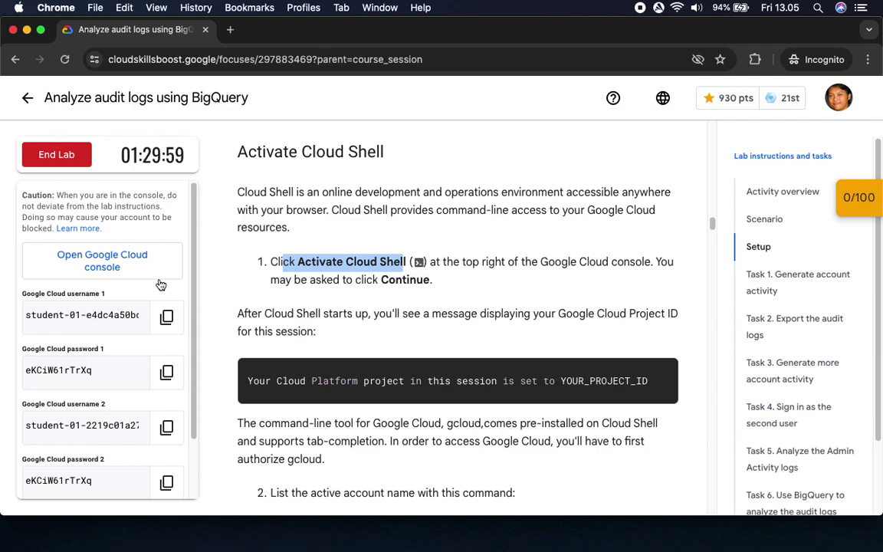
{"action": "left_click", "coordinate": [172, 372]}
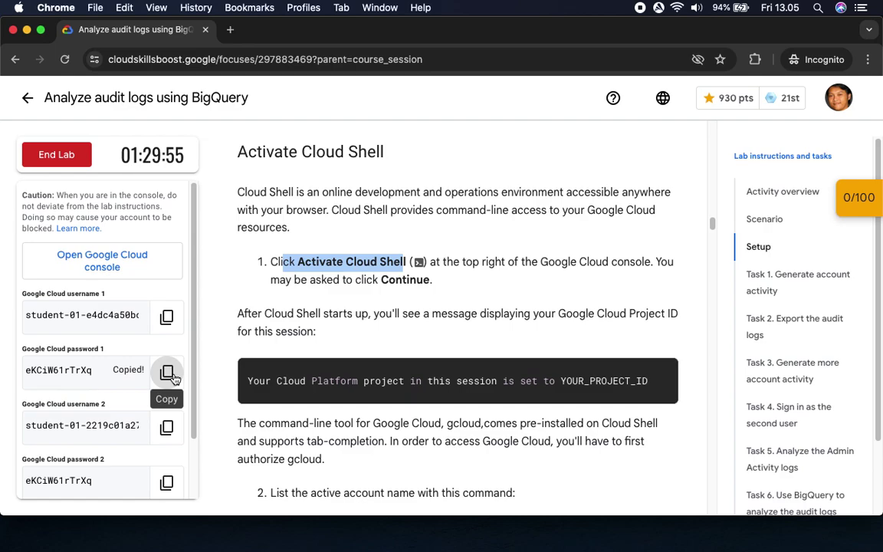
{"action": "left_click", "coordinate": [107, 259]}
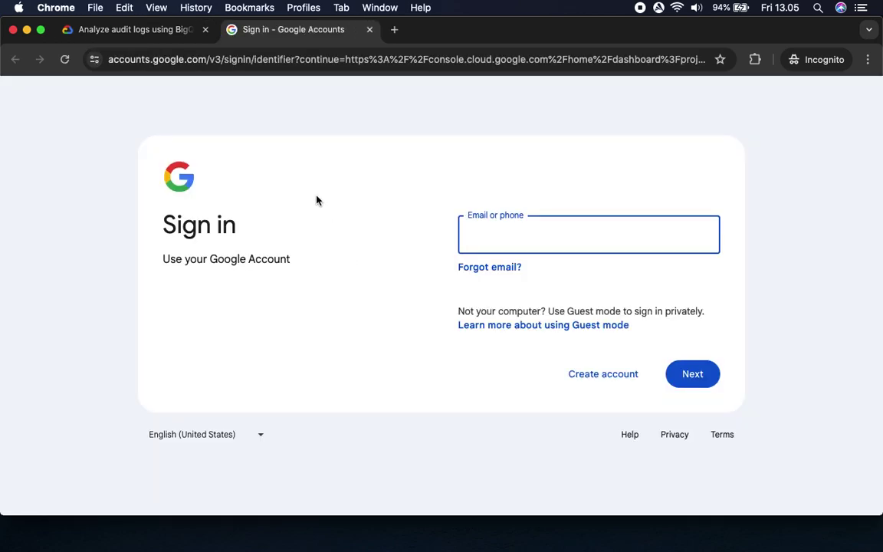
Copy Google Cloud username 1 from the lab details and submit it as the sign-in account.
{"action": "left_click", "coordinate": [165, 34]}
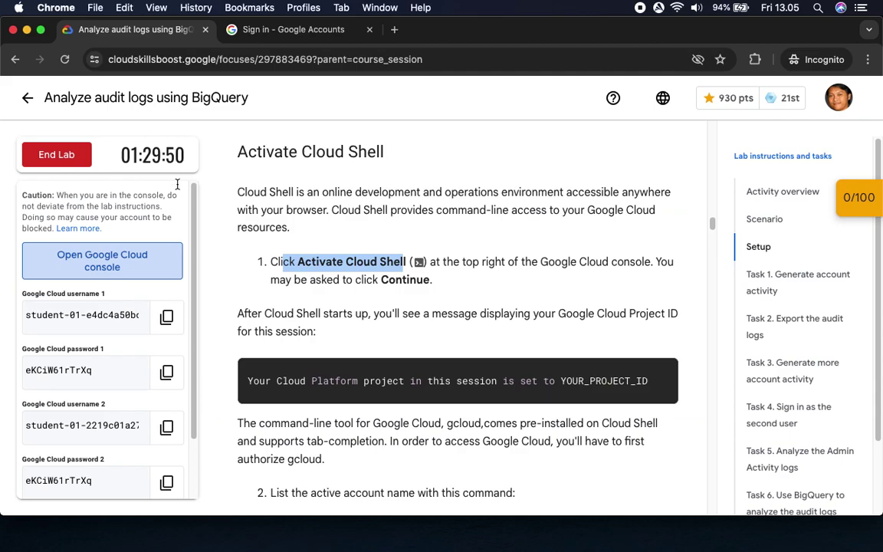
{"action": "left_click", "coordinate": [167, 316]}
{"action": "left_click", "coordinate": [264, 30]}
{"action": "key", "text": "super+v"}
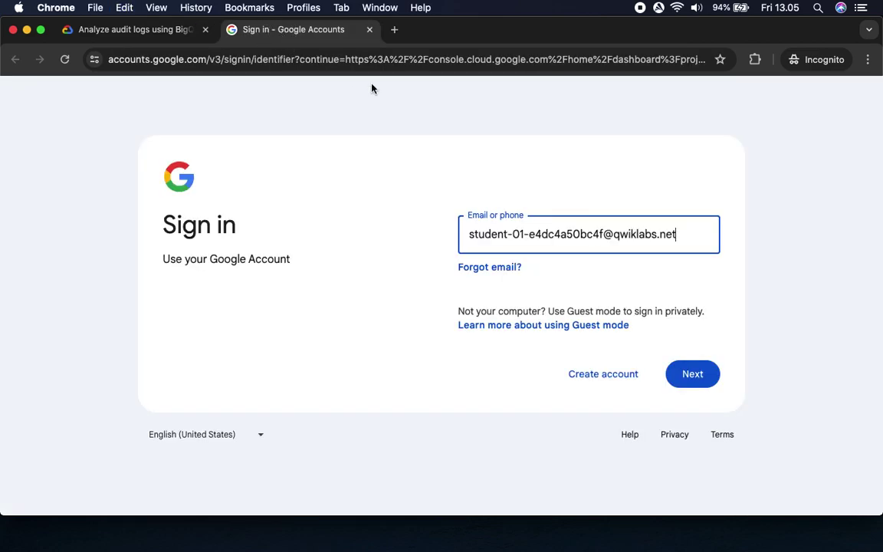
{"action": "left_click", "coordinate": [698, 379]}
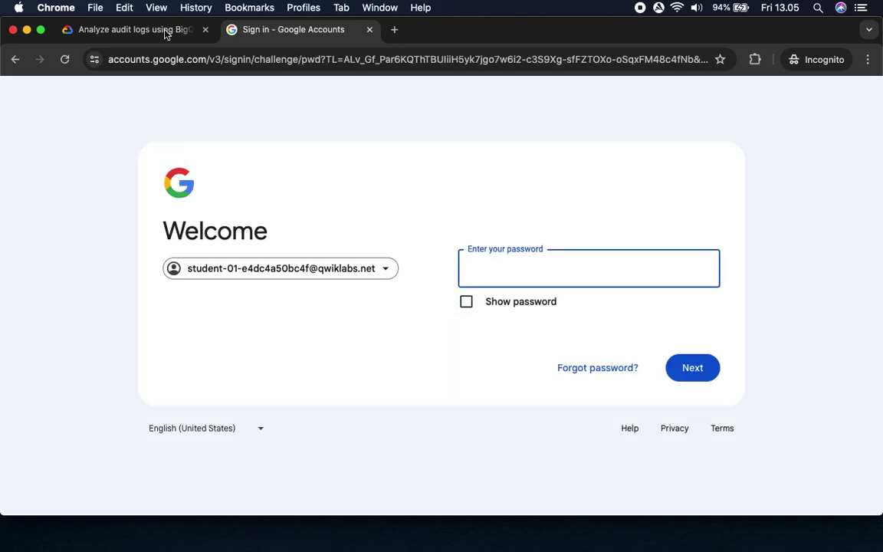
Copy Google Cloud password 1 from the lab details and submit it in the account password field.
{"action": "left_click", "coordinate": [138, 29]}
{"action": "left_click", "coordinate": [166, 372]}
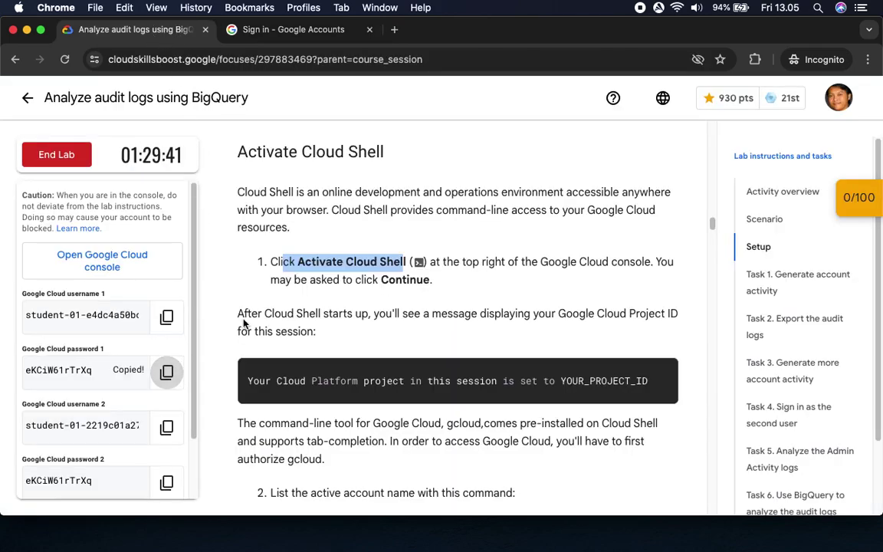
{"action": "left_click", "coordinate": [310, 30]}
{"action": "key", "text": "super+v"}
{"action": "left_click", "coordinate": [707, 371]}
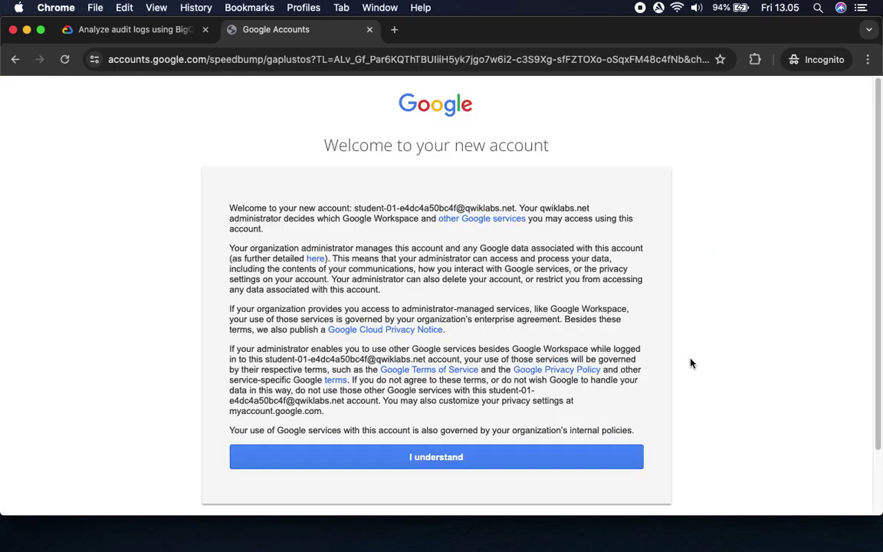
Acknowledge the new account notice and accept the Google Cloud terms to enter the project dashboard.
{"action": "left_click", "coordinate": [508, 459]}
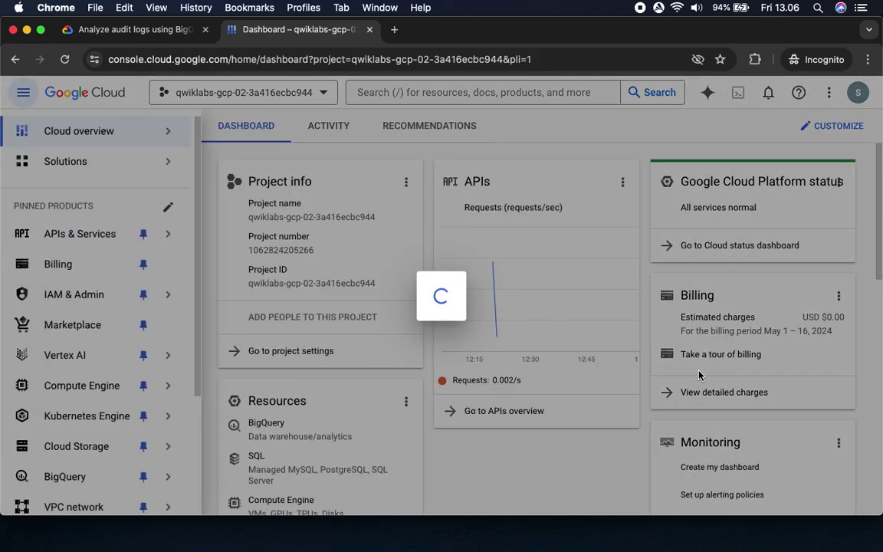
{"action": "left_click", "coordinate": [264, 354]}
{"action": "left_click", "coordinate": [555, 490]}
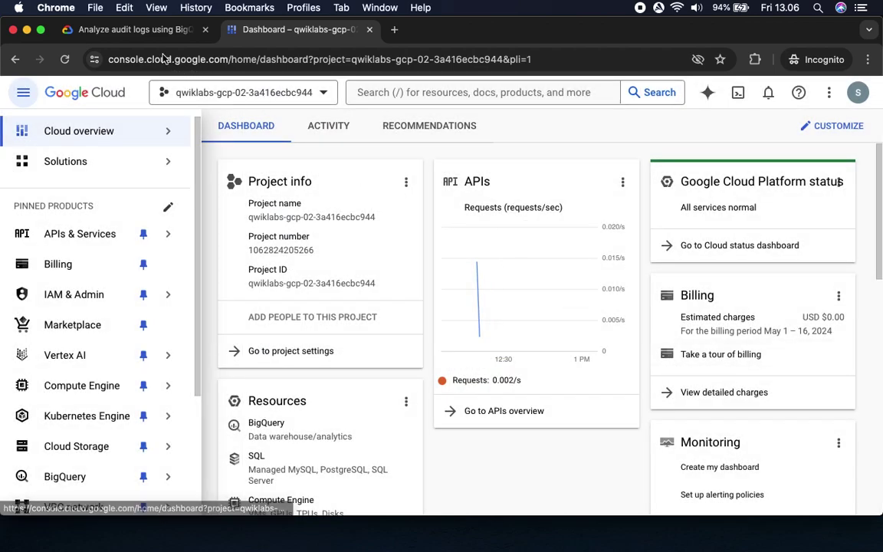
Copy the gcloud auth list command from the lab instructions and activate Cloud Shell in the console.
{"action": "left_click", "coordinate": [128, 29]}
{"action": "scroll", "coordinate": [367, 191], "scroll_direction": "down", "scroll_amount": 2}
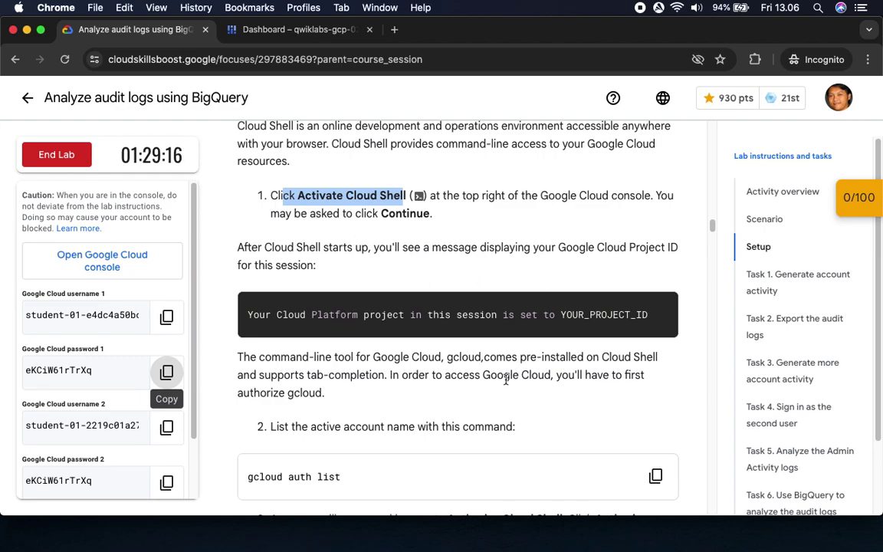
{"action": "scroll", "coordinate": [378, 381], "scroll_direction": "down", "scroll_amount": 5}
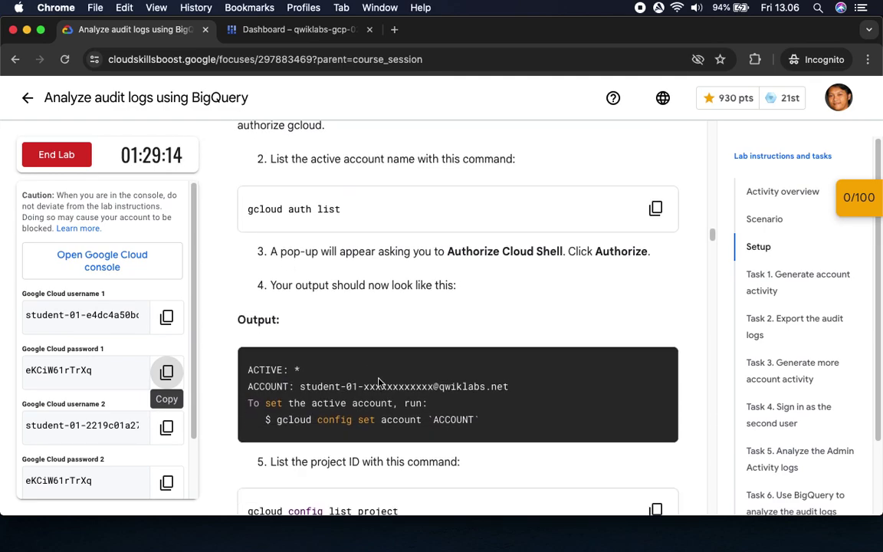
{"action": "left_click", "coordinate": [655, 209]}
{"action": "left_click", "coordinate": [303, 30]}
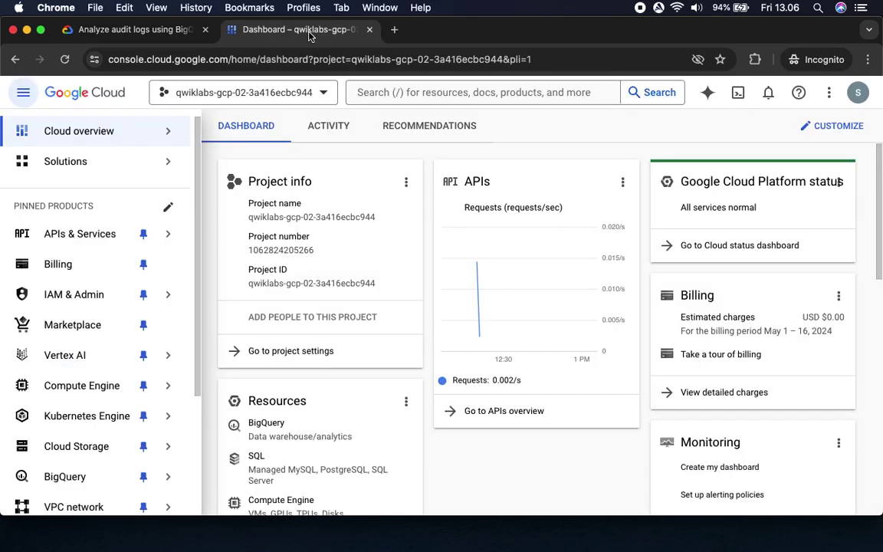
{"action": "left_click", "coordinate": [738, 92]}
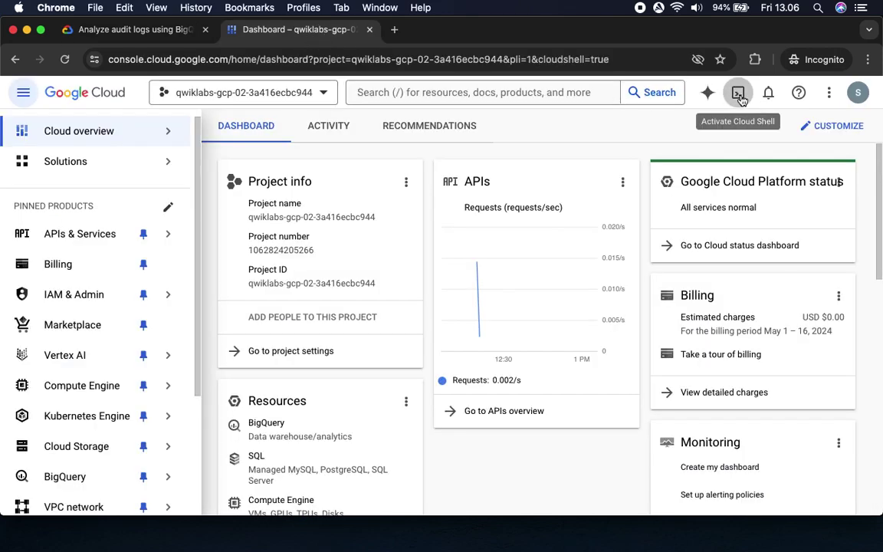
Recheck the Cloud Shell instructions, copy the gcloud auth list command again and return to the console.
{"action": "left_click", "coordinate": [161, 31]}
{"action": "scroll", "coordinate": [484, 315], "scroll_direction": "up", "scroll_amount": 5}
{"action": "scroll", "coordinate": [483, 317], "scroll_direction": "down", "scroll_amount": 5}
{"action": "scroll", "coordinate": [483, 318], "scroll_direction": "down", "scroll_amount": 1}
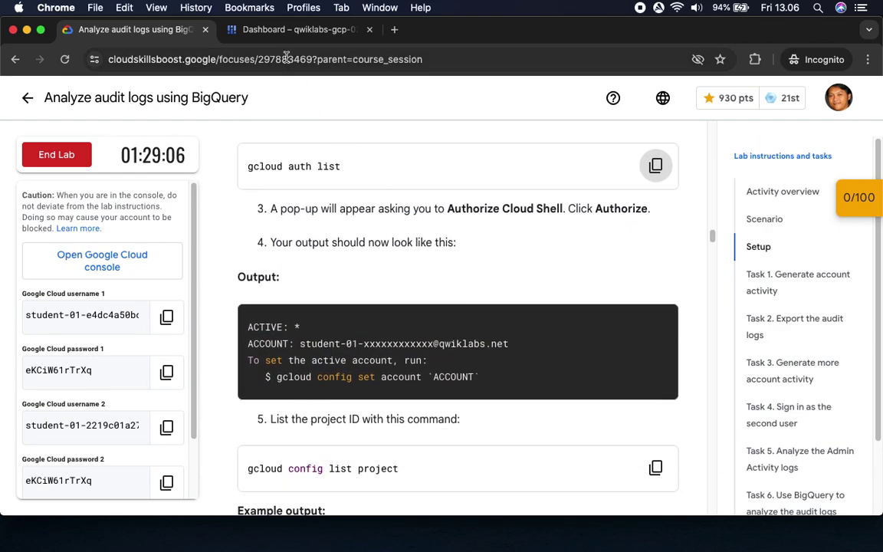
{"action": "left_click", "coordinate": [255, 31]}
{"action": "left_click", "coordinate": [161, 30]}
{"action": "left_click", "coordinate": [655, 165]}
{"action": "left_click", "coordinate": [305, 35]}
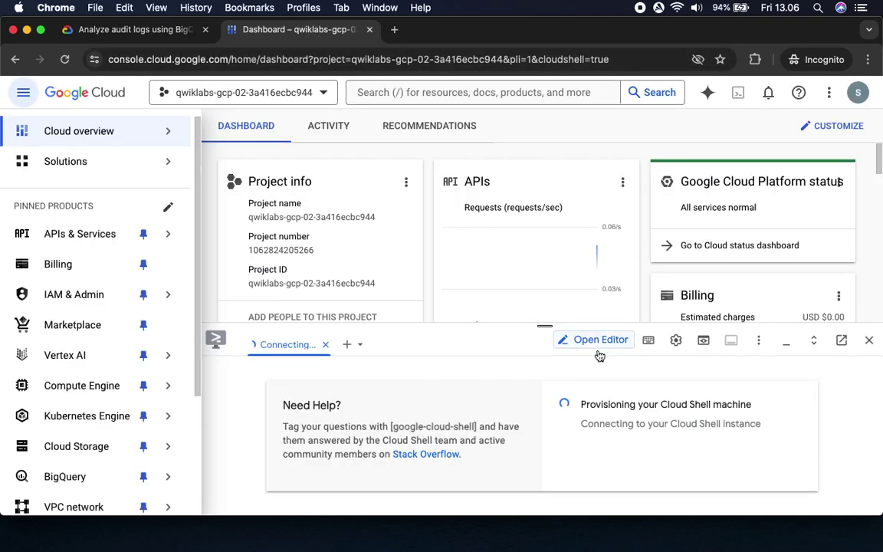
Enlarge the Cloud Shell area and dismiss the tip about session details and usage quota.
{"action": "left_click_drag", "start_coordinate": [548, 326], "coordinate": [545, 250]}
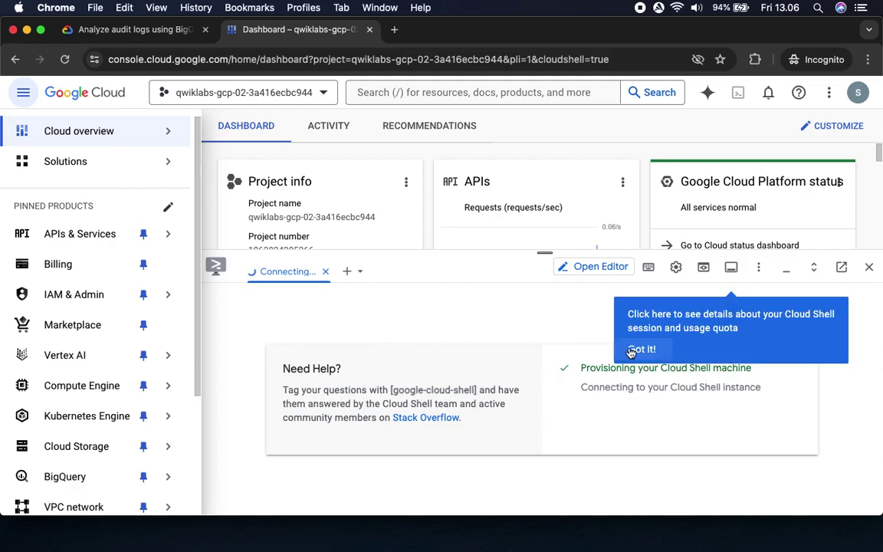
{"action": "left_click", "coordinate": [640, 349]}
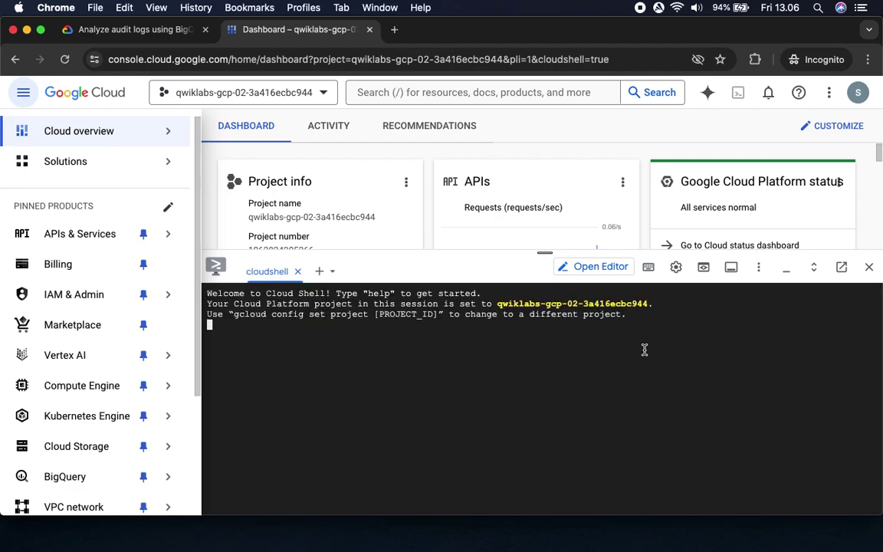
Increase the text size of the Cloud Shell terminal in its preferences.
{"action": "left_click", "coordinate": [675, 267]}
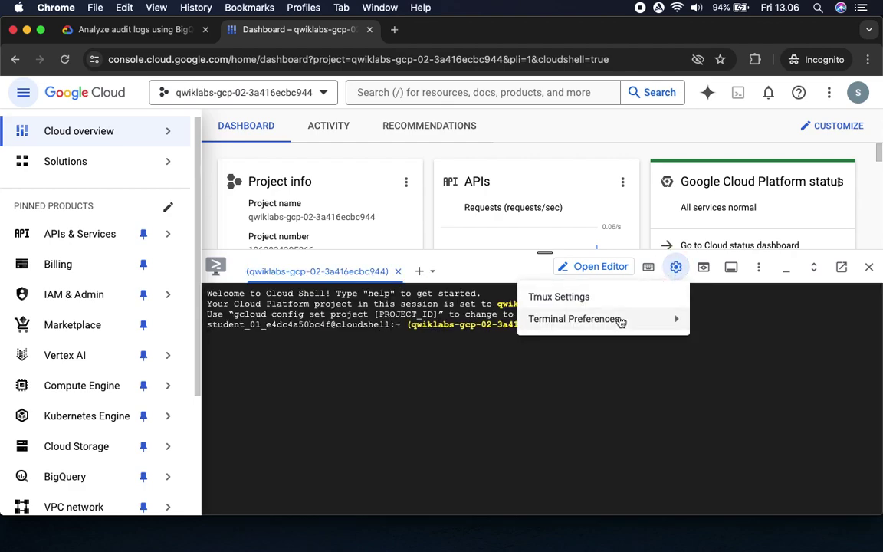
{"action": "mouse_move", "coordinate": [624, 317]}
{"action": "mouse_move", "coordinate": [434, 341]}
{"action": "left_click", "coordinate": [587, 386]}
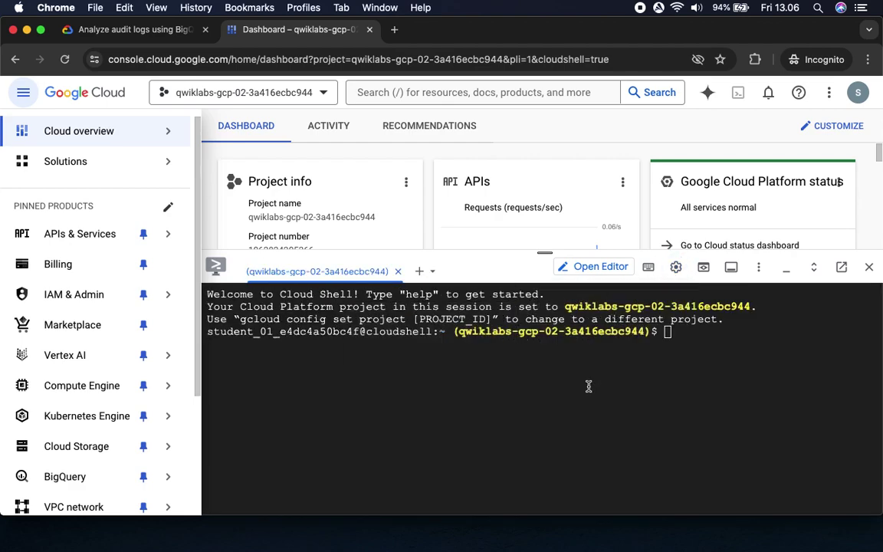
Run the copied gcloud auth list command in Cloud Shell to list the credentialed accounts.
{"action": "key", "text": "super+v"}
{"action": "key", "text": "Return"}
{"action": "left_click", "coordinate": [666, 431]}
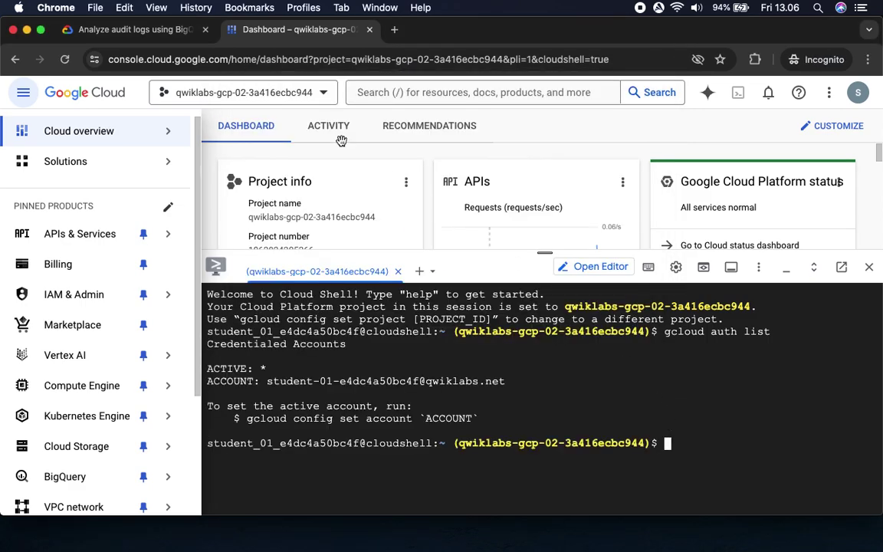
Copy the gcloud config list project command from the lab instructions and run it in Cloud Shell.
{"action": "left_click", "coordinate": [136, 31]}
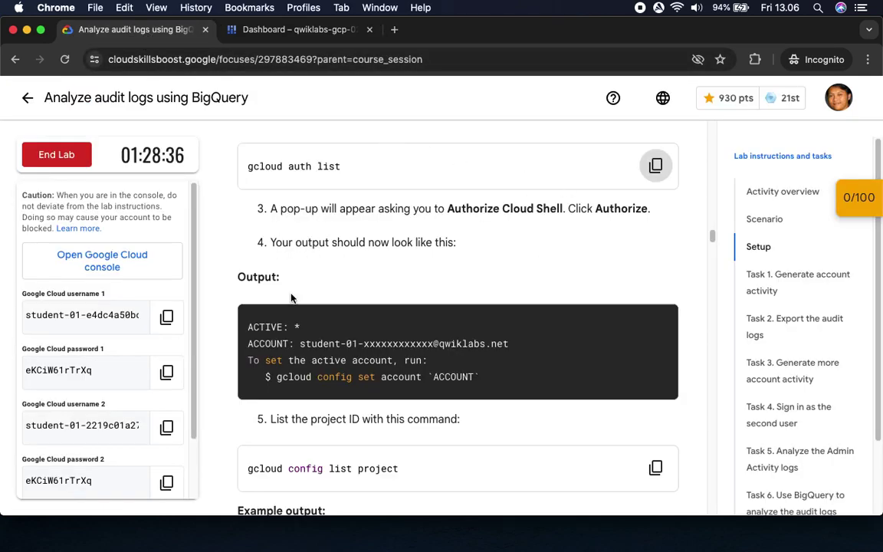
{"action": "left_click", "coordinate": [655, 467]}
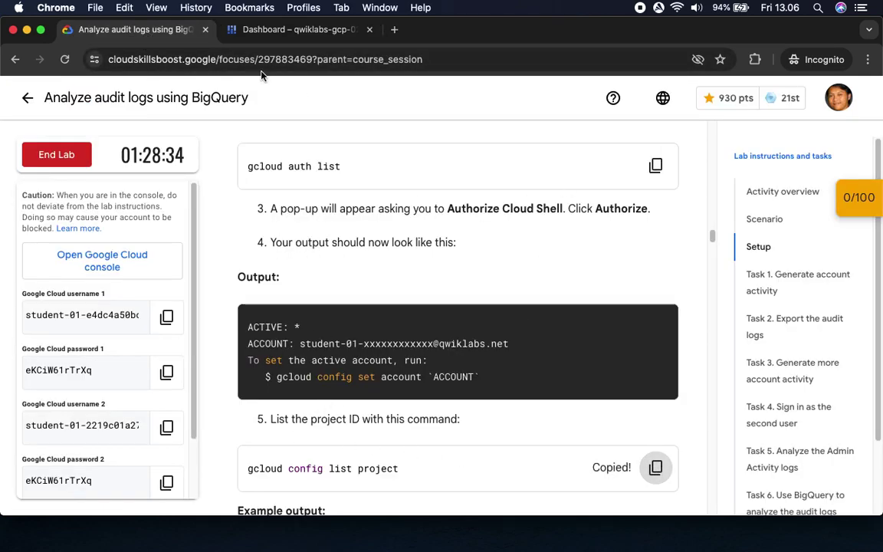
{"action": "left_click", "coordinate": [272, 34]}
{"action": "key", "text": "super+v"}
{"action": "key", "text": "Return"}
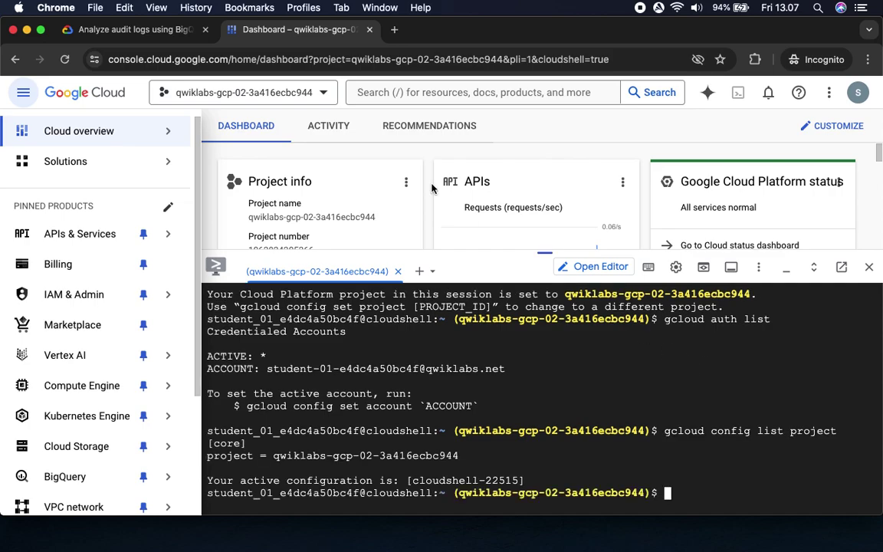
Read the lab's Task 1 instructions, including the note on which username the console must use.
{"action": "left_click", "coordinate": [146, 29]}
{"action": "scroll", "coordinate": [483, 271], "scroll_direction": "down", "scroll_amount": 5}
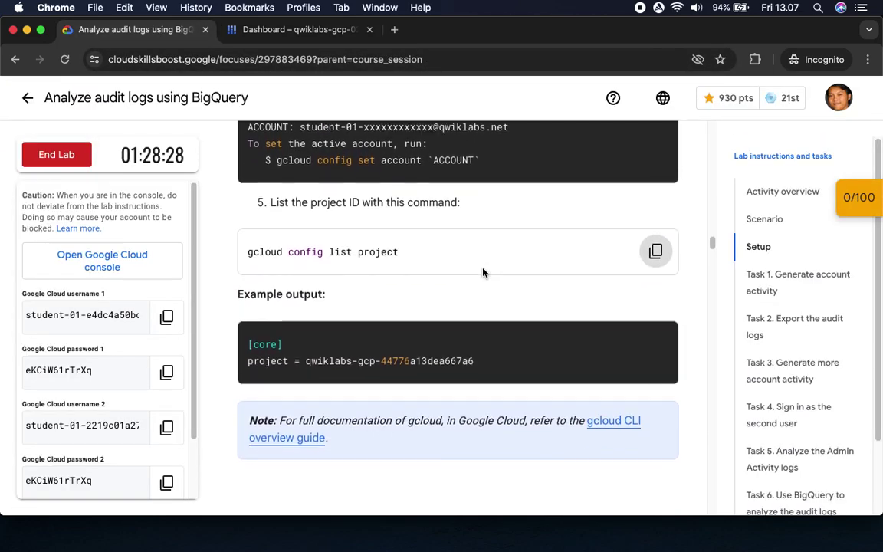
{"action": "scroll", "coordinate": [483, 270], "scroll_direction": "down", "scroll_amount": 2}
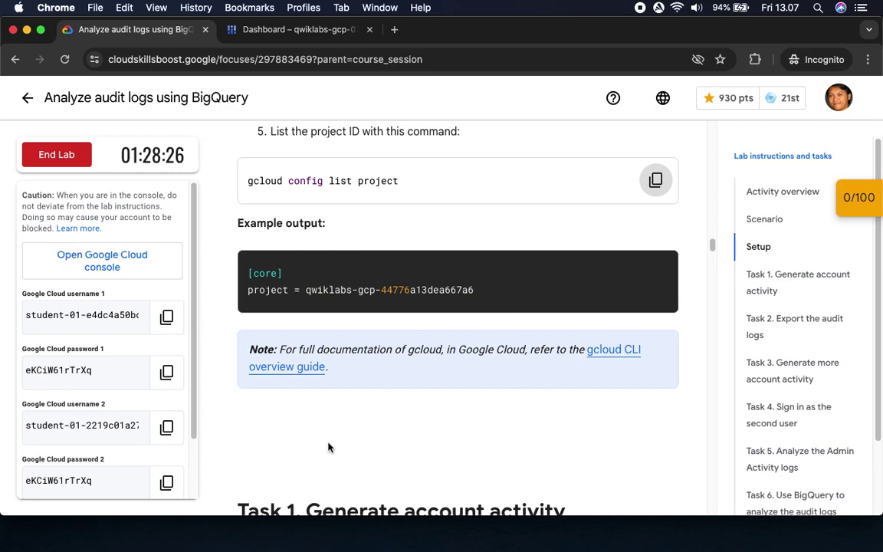
{"action": "scroll", "coordinate": [387, 448], "scroll_direction": "down", "scroll_amount": 8}
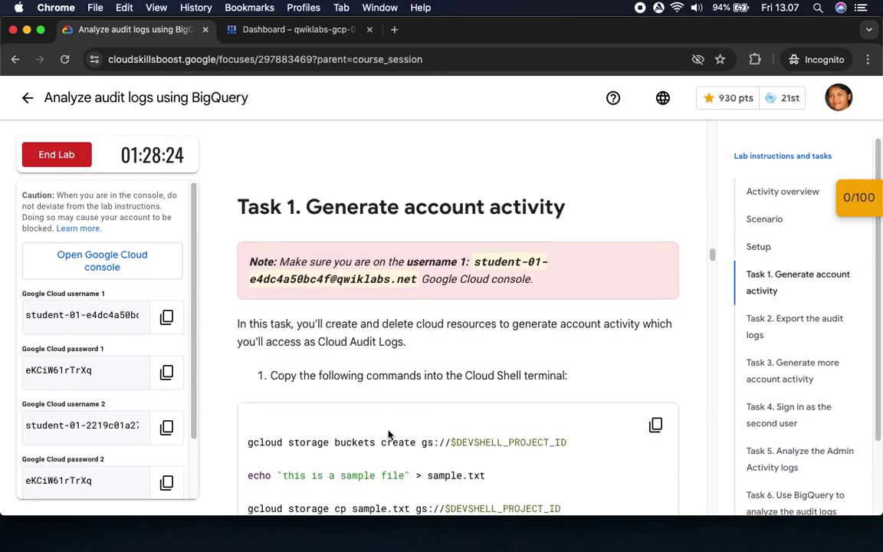
{"action": "scroll", "coordinate": [387, 435], "scroll_direction": "down", "scroll_amount": 2}
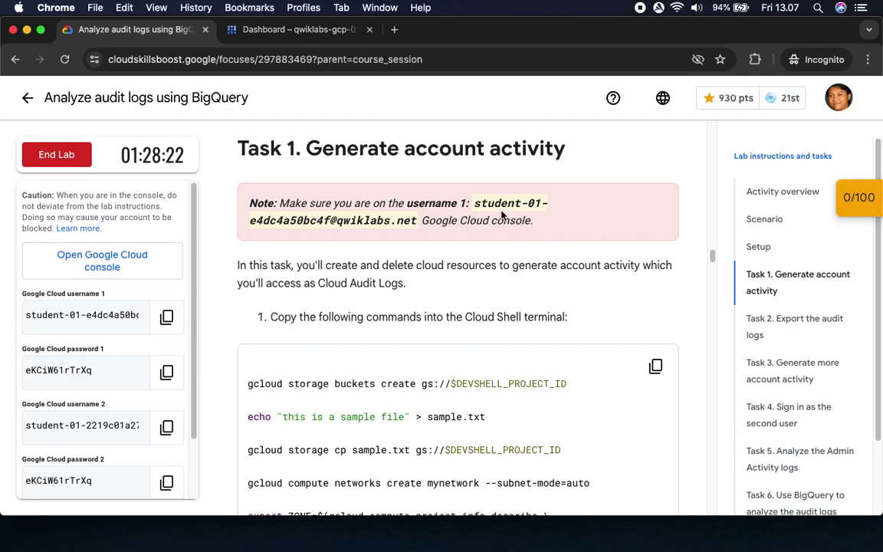
{"action": "left_click_drag", "start_coordinate": [409, 203], "coordinate": [533, 220]}
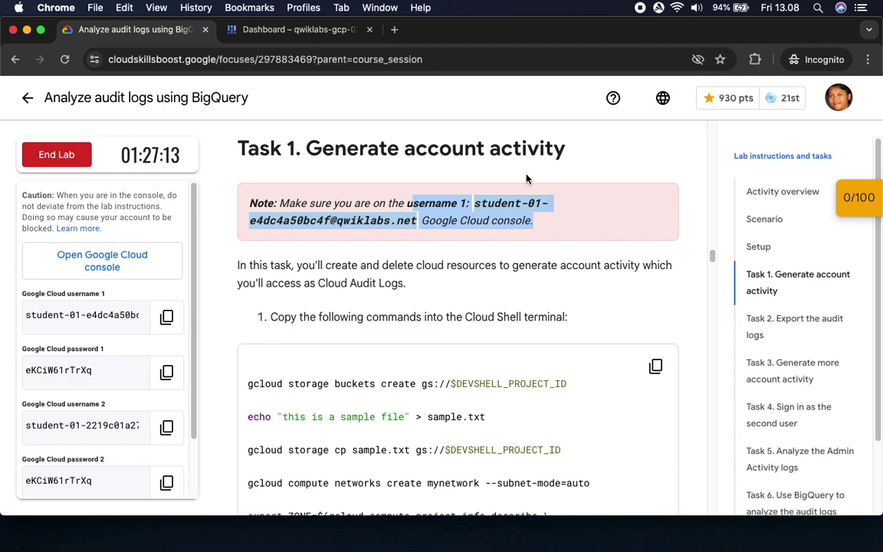
{"action": "left_click", "coordinate": [474, 217]}
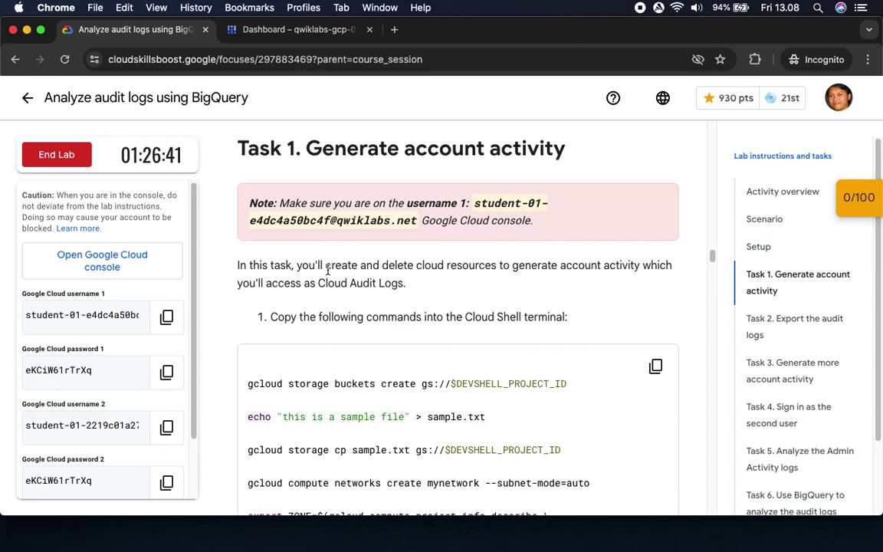
{"action": "scroll", "coordinate": [392, 260], "scroll_direction": "down", "scroll_amount": 1}
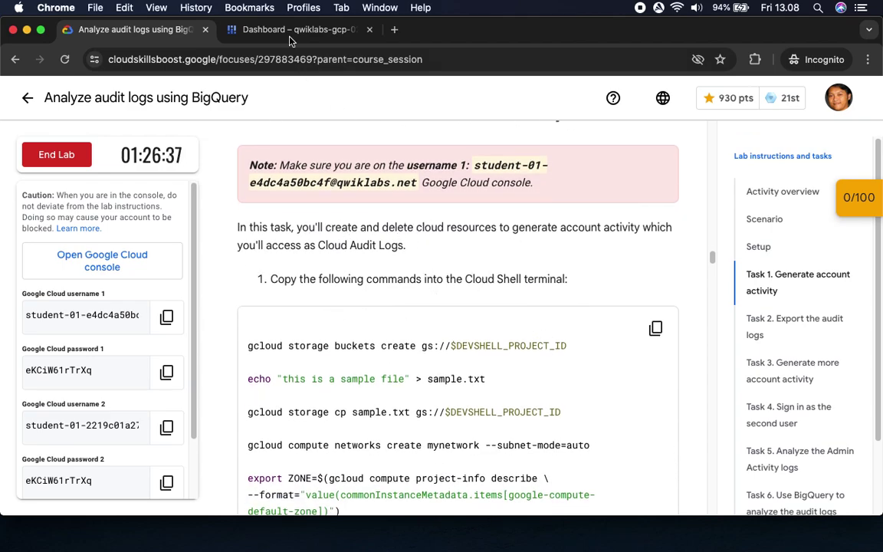
Copy the Task 1 command block and run it in Cloud Shell to generate bucket, network and VM activity.
{"action": "left_click", "coordinate": [265, 30]}
{"action": "left_click", "coordinate": [115, 29]}
{"action": "left_click", "coordinate": [655, 328]}
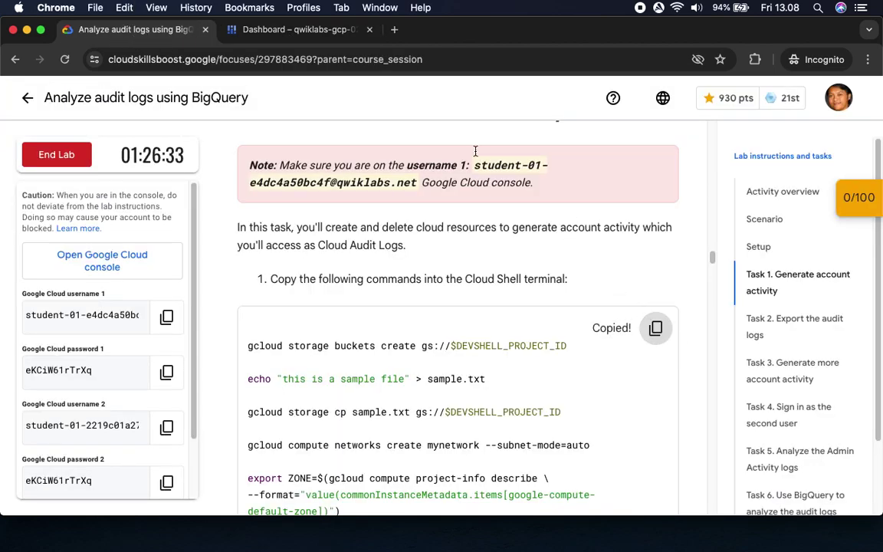
{"action": "left_click", "coordinate": [302, 29]}
{"action": "key", "text": "super+v"}
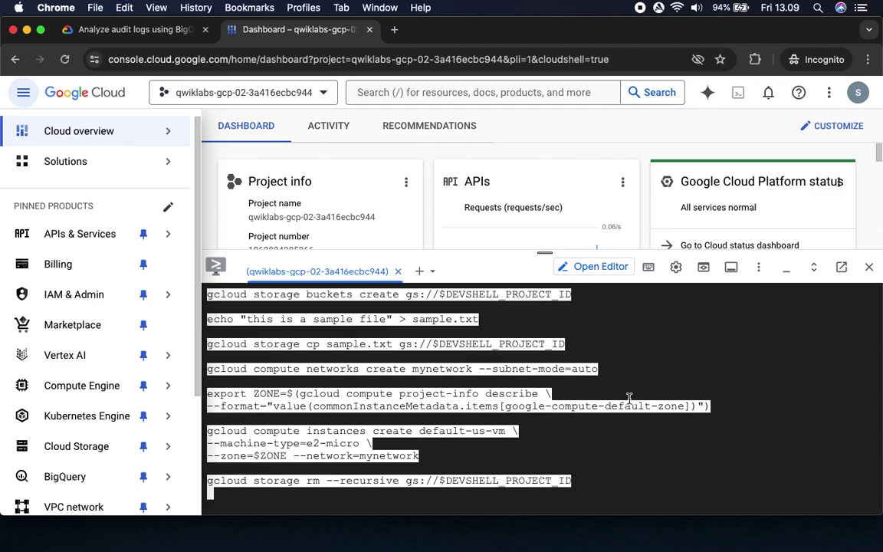
{"action": "key", "text": "Return"}
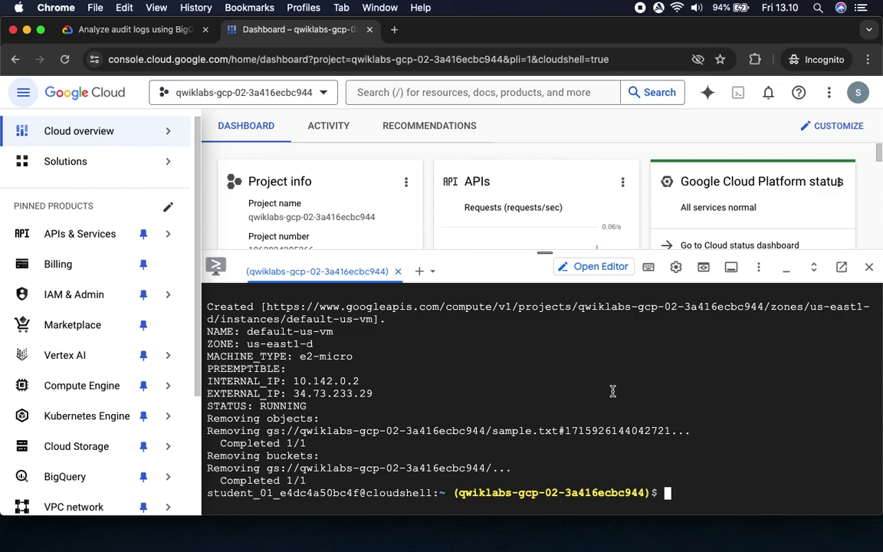
Verify the Generate account activity task in the lab and review the checkpoint scores.
{"action": "left_click", "coordinate": [161, 31]}
{"action": "scroll", "coordinate": [525, 373], "scroll_direction": "down", "scroll_amount": 5}
{"action": "scroll", "coordinate": [524, 374], "scroll_direction": "down", "scroll_amount": 6}
{"action": "left_click", "coordinate": [401, 275]}
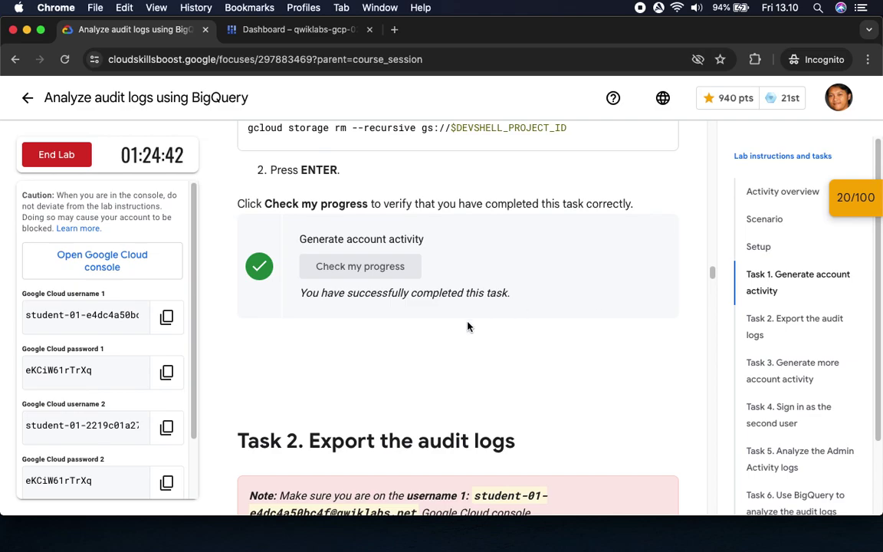
{"action": "left_click", "coordinate": [849, 201]}
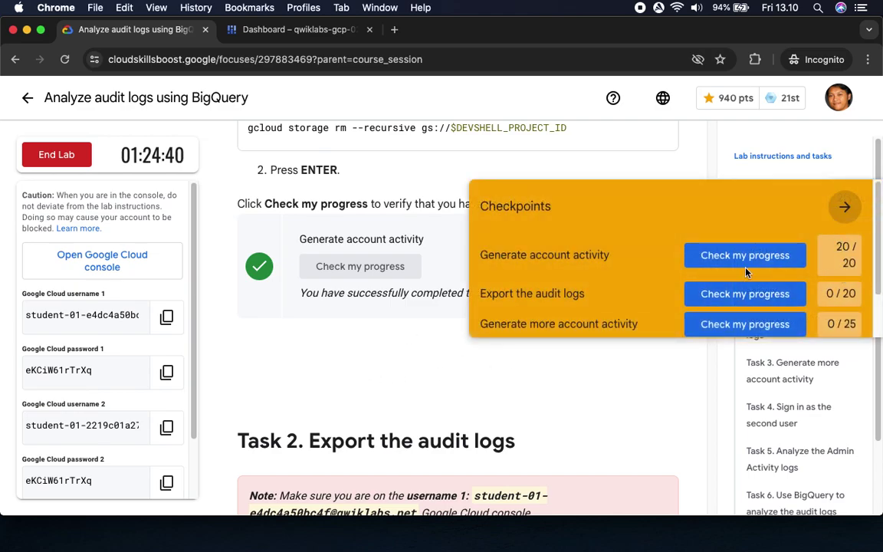
{"action": "left_click", "coordinate": [842, 205]}
Read the Task 2 export instructions, open the console's full product list and shrink the Cloud Shell area.
{"action": "scroll", "coordinate": [682, 264], "scroll_direction": "down", "scroll_amount": 5}
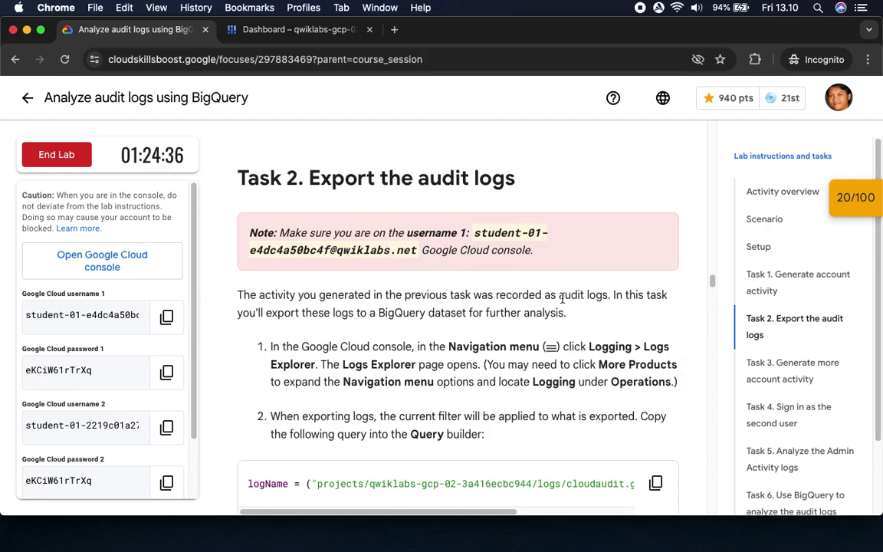
{"action": "scroll", "coordinate": [473, 368], "scroll_direction": "down", "scroll_amount": 4}
{"action": "scroll", "coordinate": [473, 368], "scroll_direction": "down", "scroll_amount": 1}
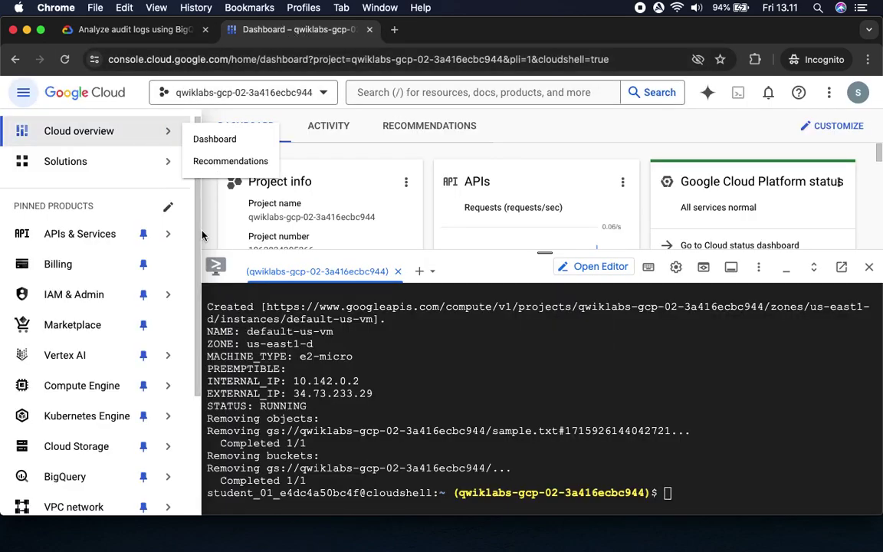
{"action": "scroll", "coordinate": [151, 420], "scroll_direction": "down", "scroll_amount": 5}
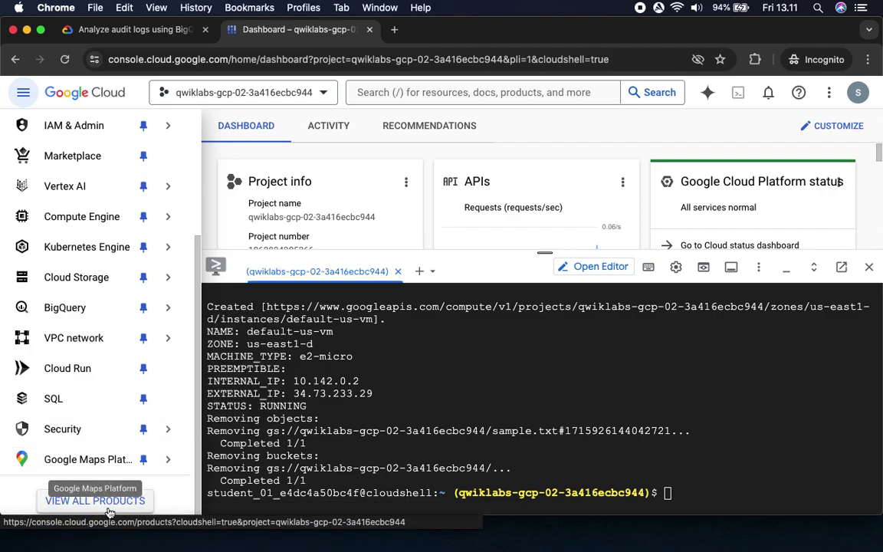
{"action": "left_click", "coordinate": [112, 506]}
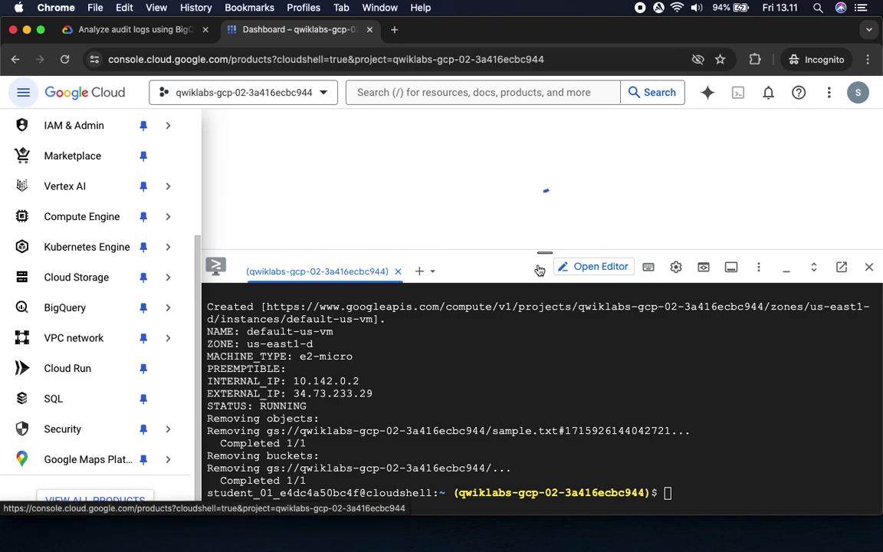
{"action": "left_click_drag", "start_coordinate": [546, 252], "coordinate": [536, 451]}
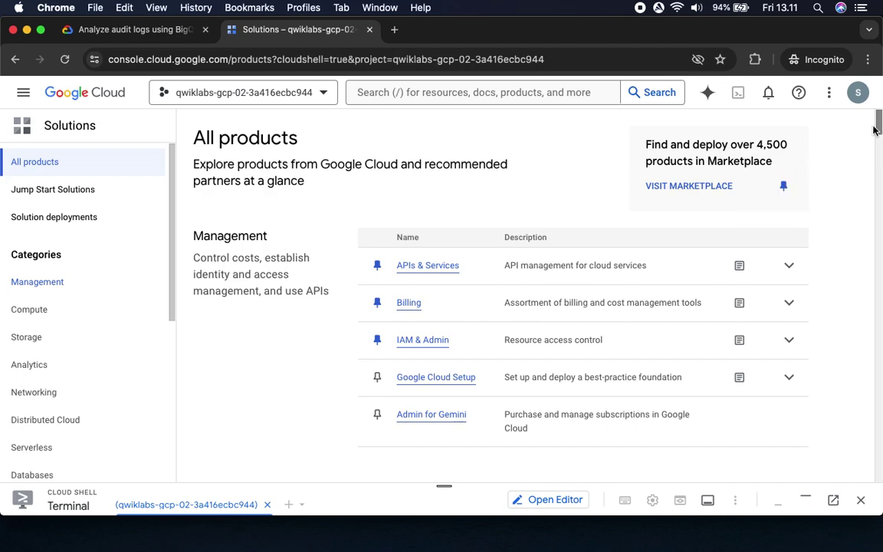
Open Logging from the Observability products and dismiss the Logs Explorer tour tip and tutorial pane.
{"action": "left_click_drag", "start_coordinate": [879, 121], "coordinate": [874, 326]}
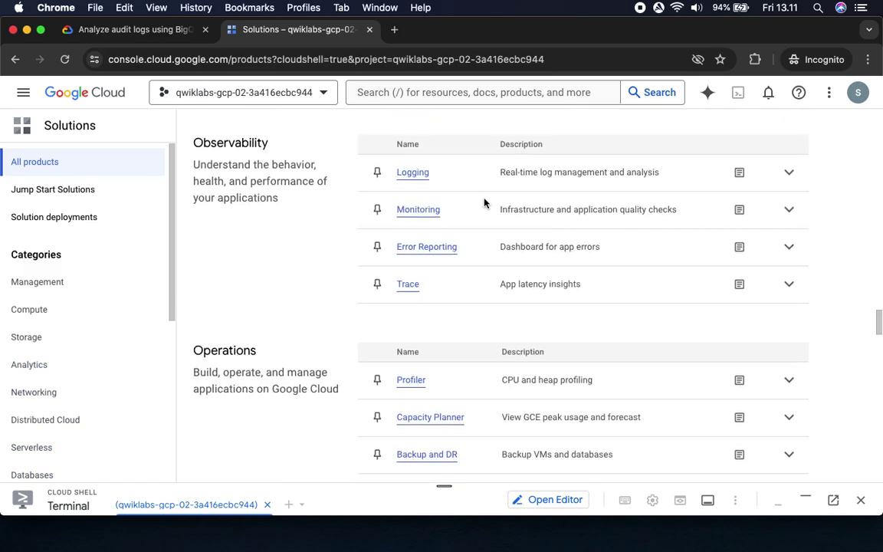
{"action": "left_click", "coordinate": [413, 172]}
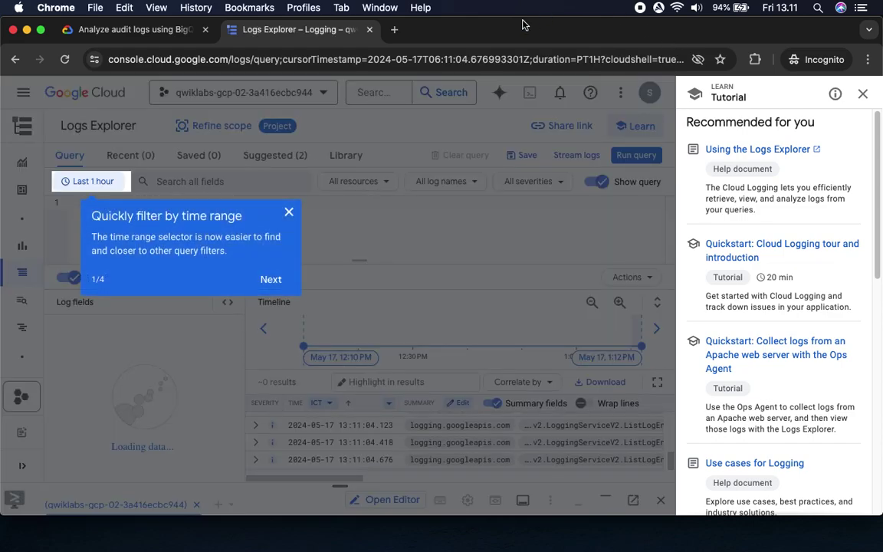
{"action": "left_click", "coordinate": [289, 211]}
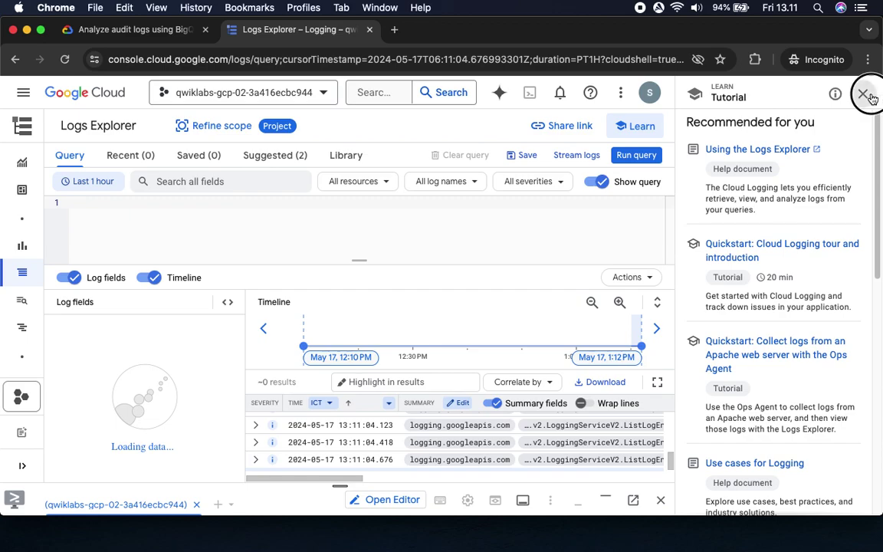
{"action": "left_click", "coordinate": [862, 94]}
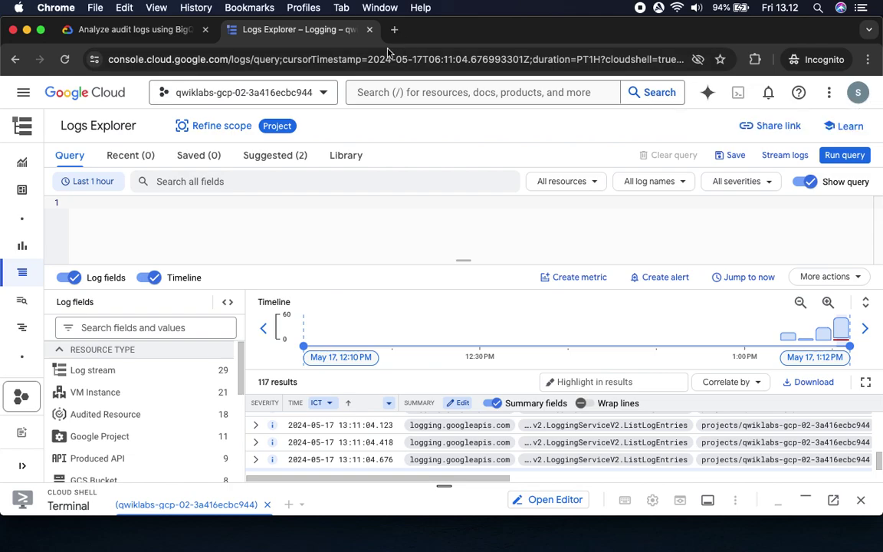
Copy the cloudaudit.googleapis.com%2Factivity logName query from the lab into the Logs Explorer query builder and dismiss the navigation tip.
{"action": "left_click", "coordinate": [143, 33]}
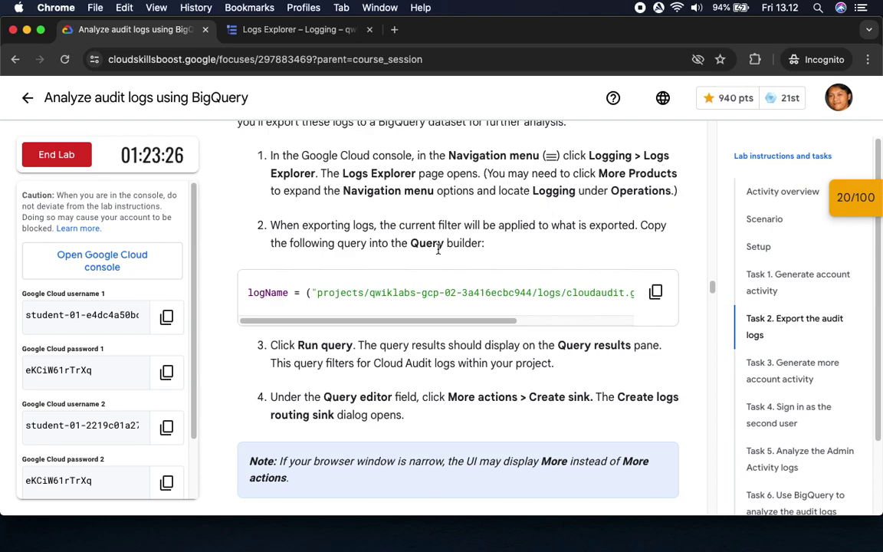
{"action": "left_click", "coordinate": [655, 292]}
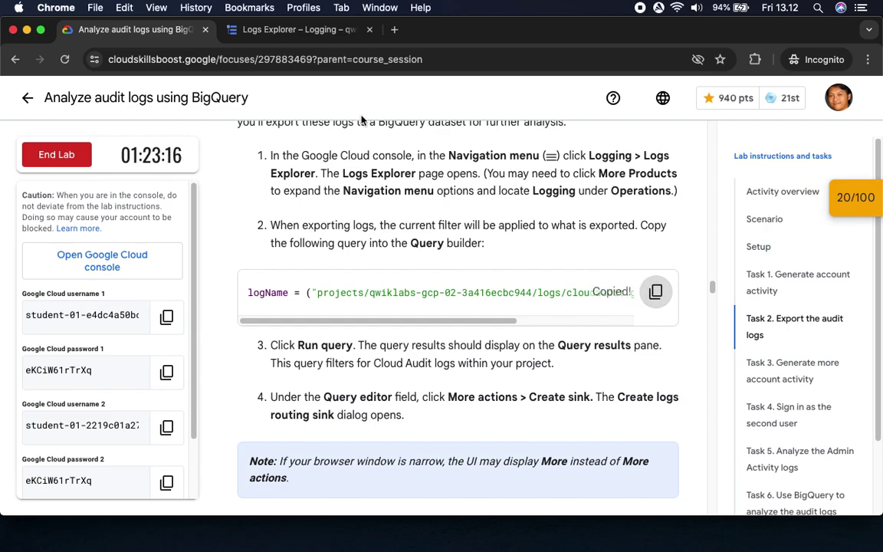
{"action": "left_click", "coordinate": [298, 29]}
{"action": "left_click", "coordinate": [207, 227]}
{"action": "key", "text": "super+v"}
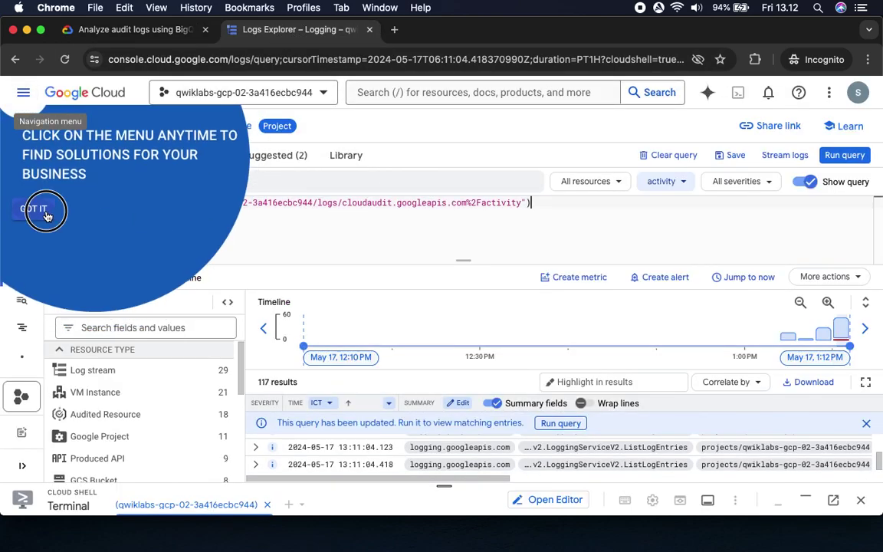
{"action": "left_click", "coordinate": [35, 210]}
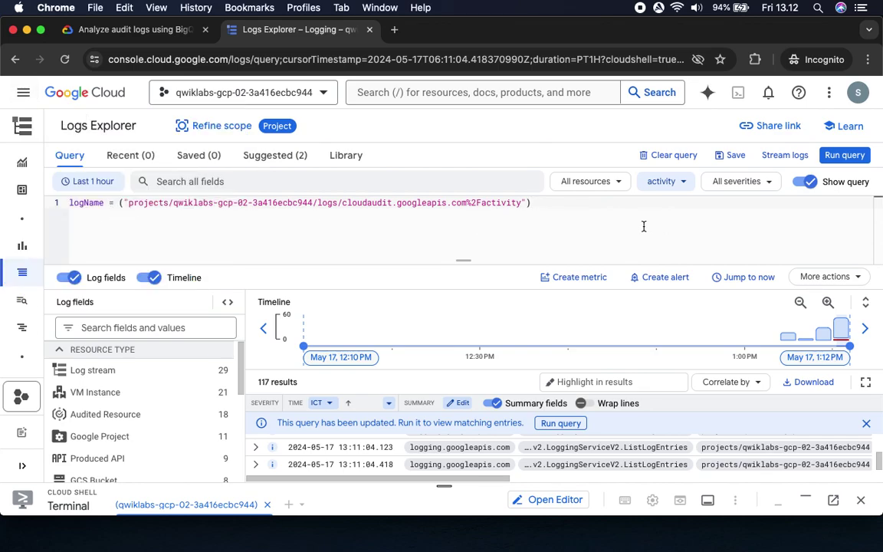
Check the next Task 2 instruction and run the audit log query in Logs Explorer.
{"action": "left_click", "coordinate": [159, 32]}
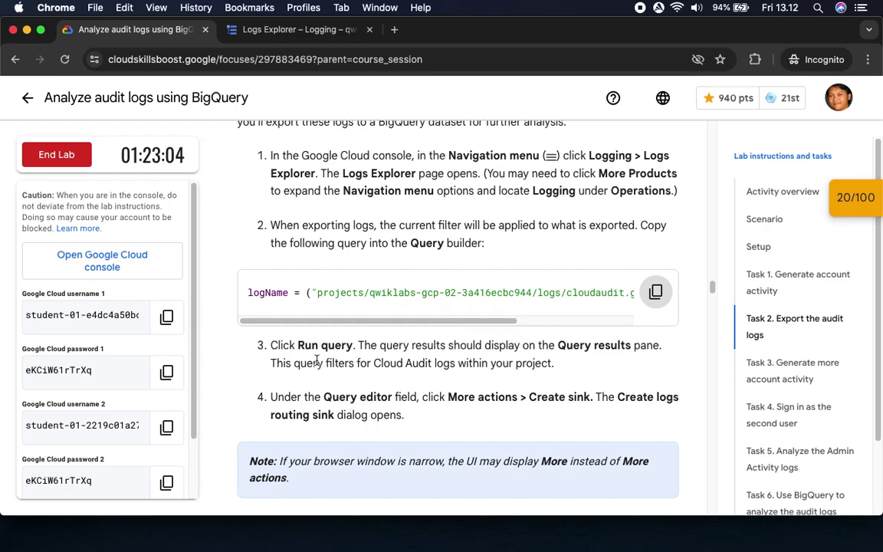
{"action": "left_click", "coordinate": [325, 31]}
{"action": "left_click", "coordinate": [845, 156]}
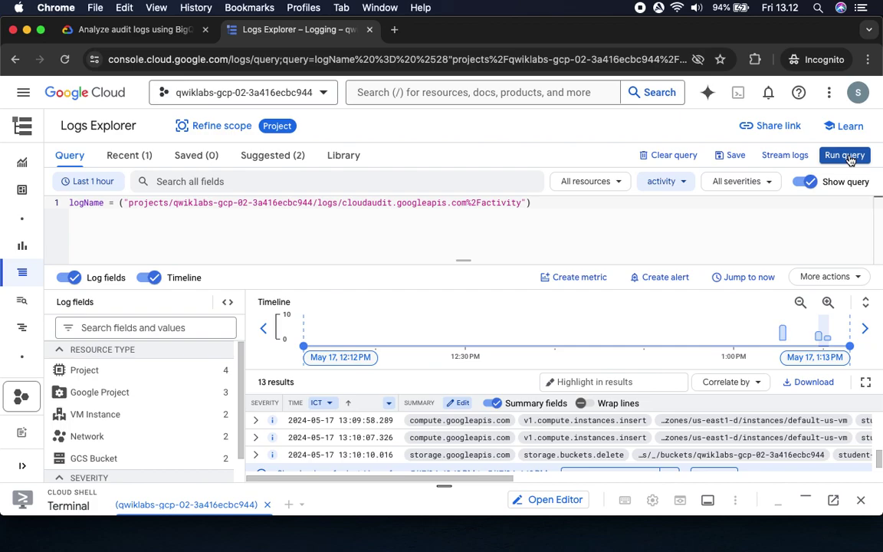
Check the sink instruction in the lab, start creating a sink from the Logs Explorer query and shrink the Cloud Shell area.
{"action": "left_click", "coordinate": [194, 34]}
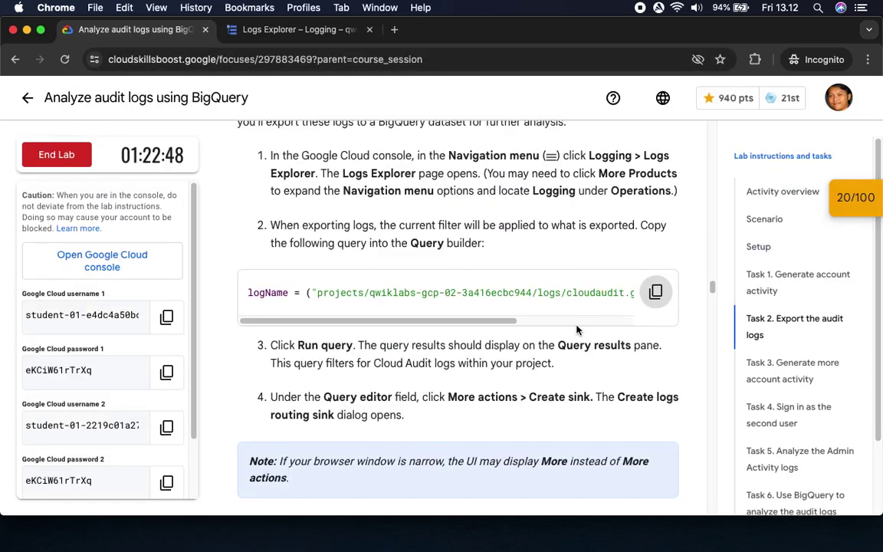
{"action": "scroll", "coordinate": [578, 329], "scroll_direction": "down", "scroll_amount": 3}
{"action": "scroll", "coordinate": [352, 225], "scroll_direction": "down", "scroll_amount": 2}
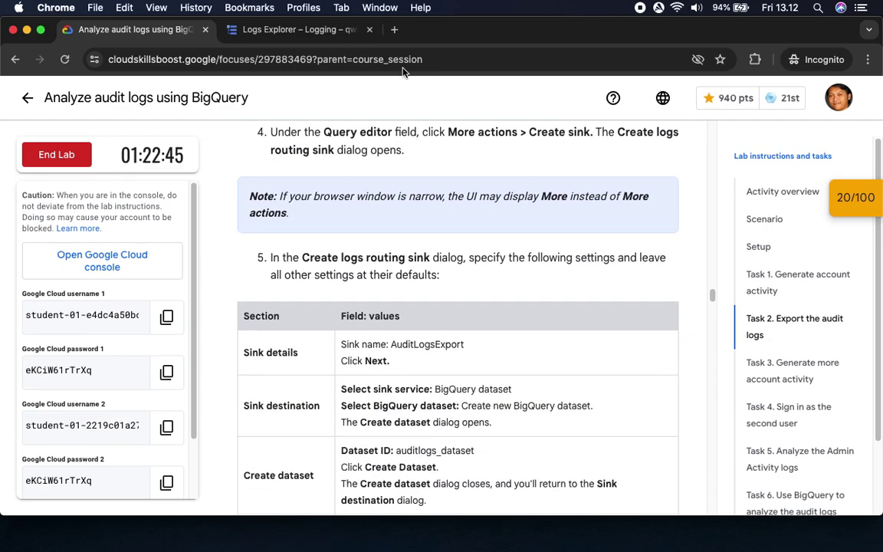
{"action": "left_click", "coordinate": [273, 31]}
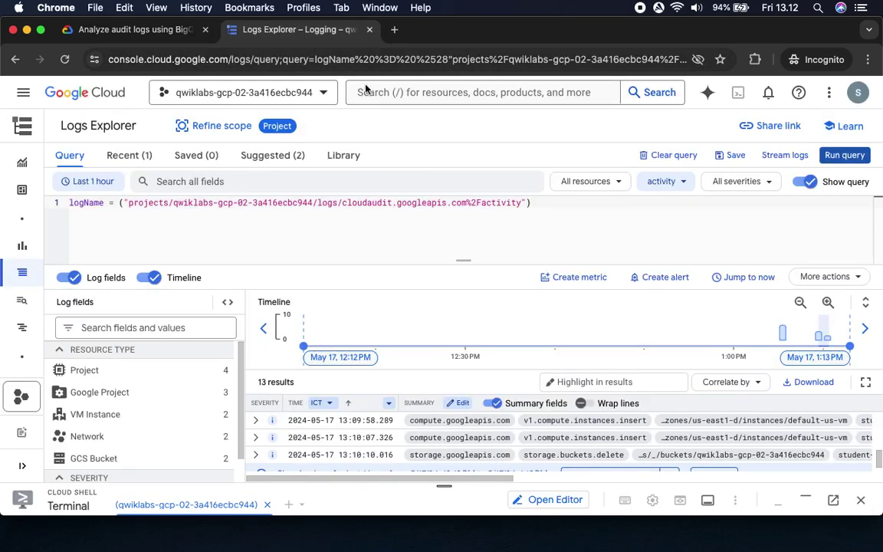
{"action": "left_click", "coordinate": [859, 279]}
{"action": "left_click", "coordinate": [790, 302]}
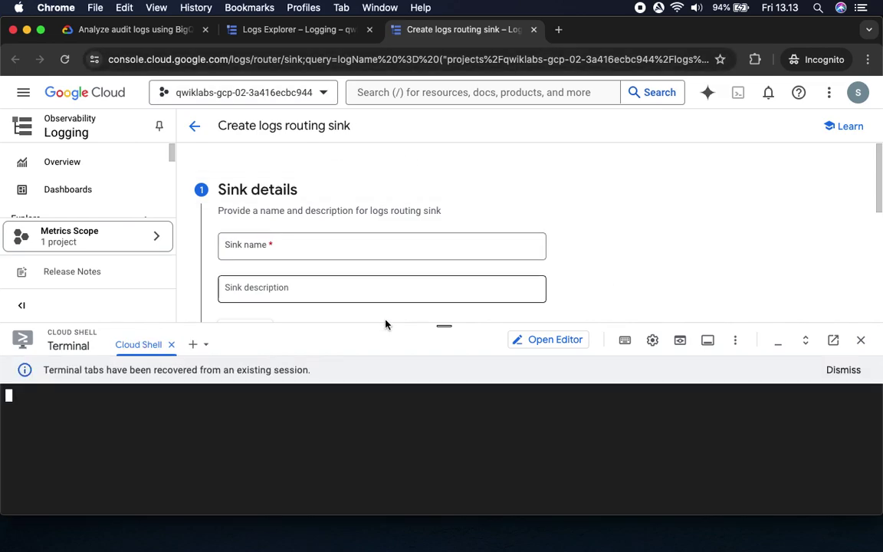
{"action": "left_click_drag", "start_coordinate": [444, 327], "coordinate": [442, 475]}
Copy the sink name AuditLogsExport from the lab into the sink details and continue to the sink destination.
{"action": "left_click", "coordinate": [115, 29]}
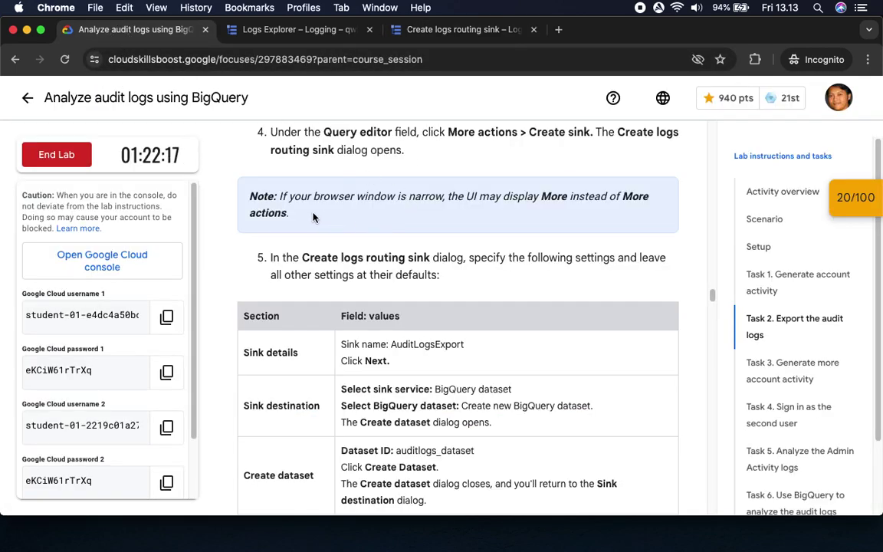
{"action": "scroll", "coordinate": [406, 230], "scroll_direction": "down", "scroll_amount": 5}
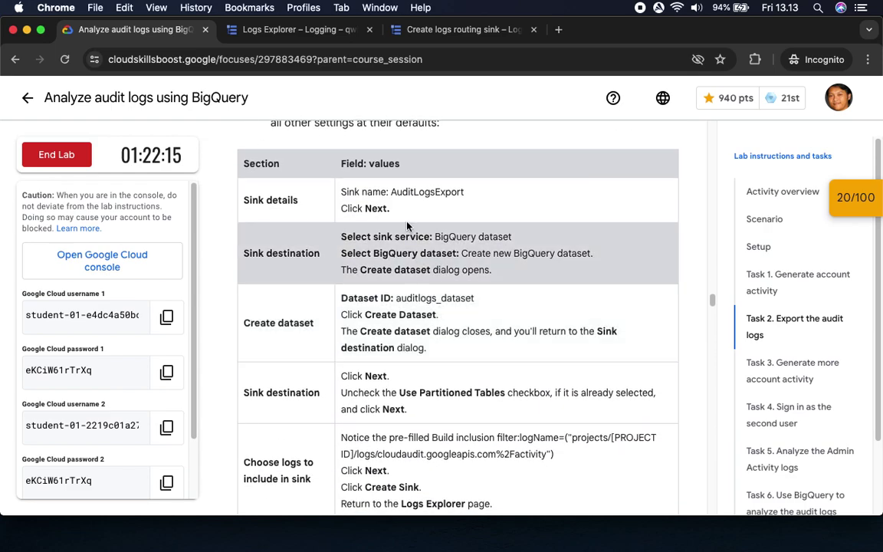
{"action": "left_click_drag", "start_coordinate": [394, 192], "coordinate": [524, 192]}
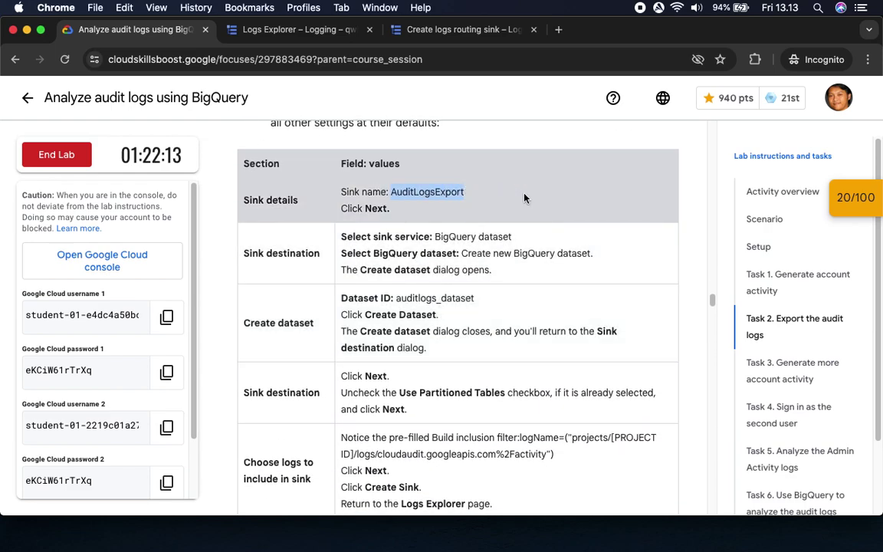
{"action": "left_click", "coordinate": [404, 31]}
{"action": "left_click", "coordinate": [318, 240]}
{"action": "key", "text": "super+v"}
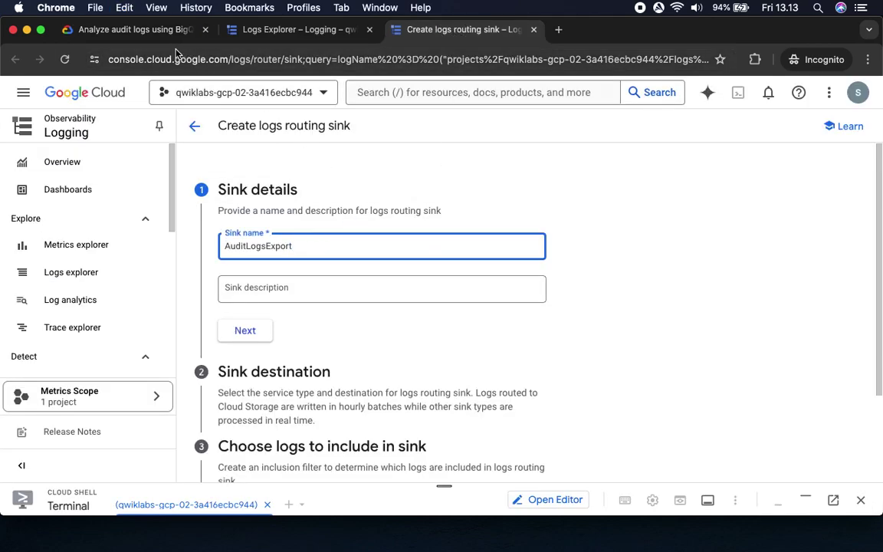
{"action": "left_click", "coordinate": [135, 31]}
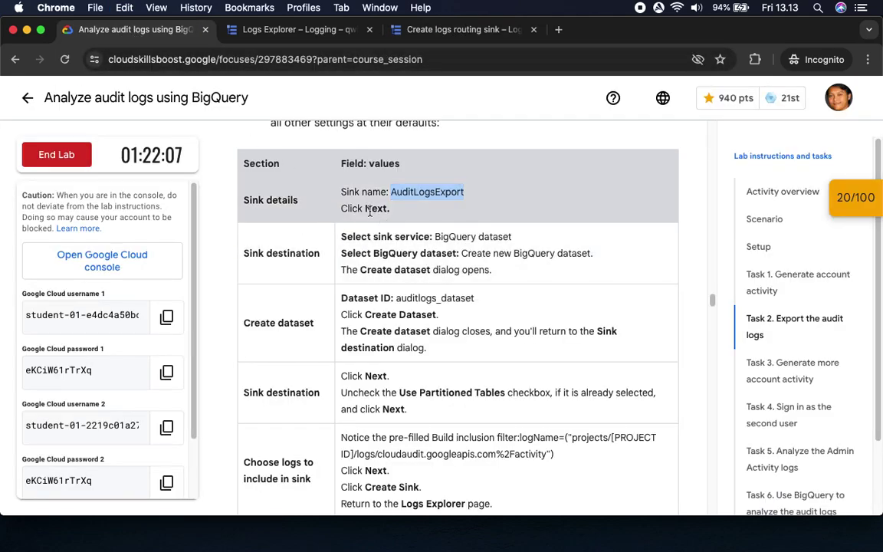
{"action": "left_click", "coordinate": [426, 31]}
{"action": "left_click", "coordinate": [249, 332]}
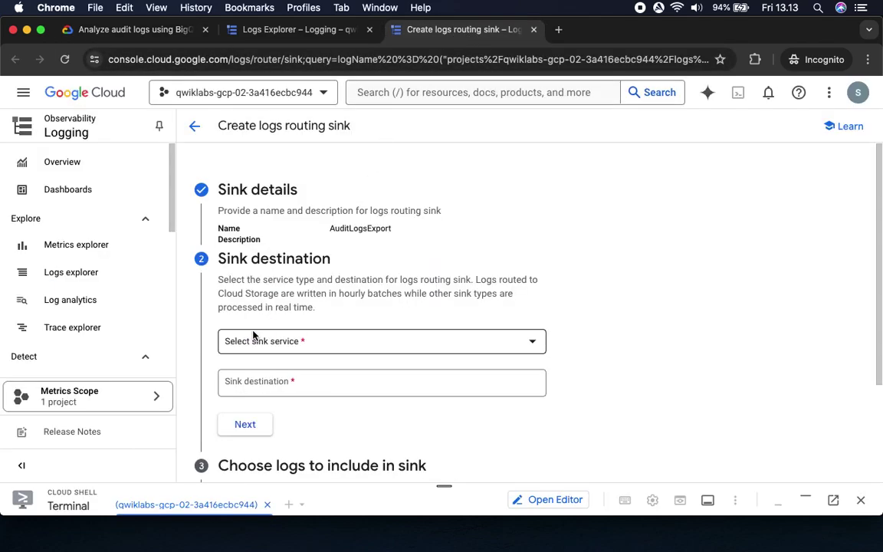
Read the sink destination settings in the lab and set the sink service to BigQuery dataset.
{"action": "left_click", "coordinate": [131, 31]}
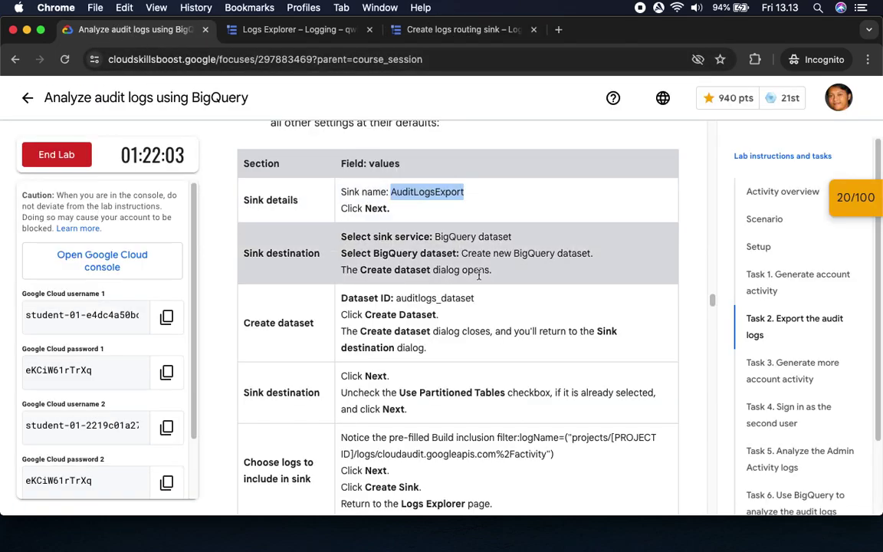
{"action": "scroll", "coordinate": [479, 275], "scroll_direction": "down", "scroll_amount": 5}
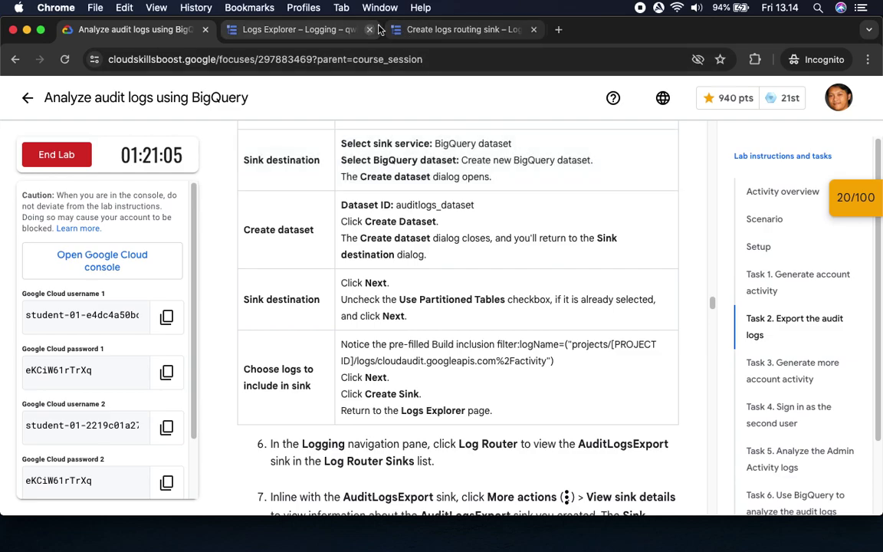
{"action": "left_click", "coordinate": [426, 29]}
{"action": "left_click", "coordinate": [242, 340]}
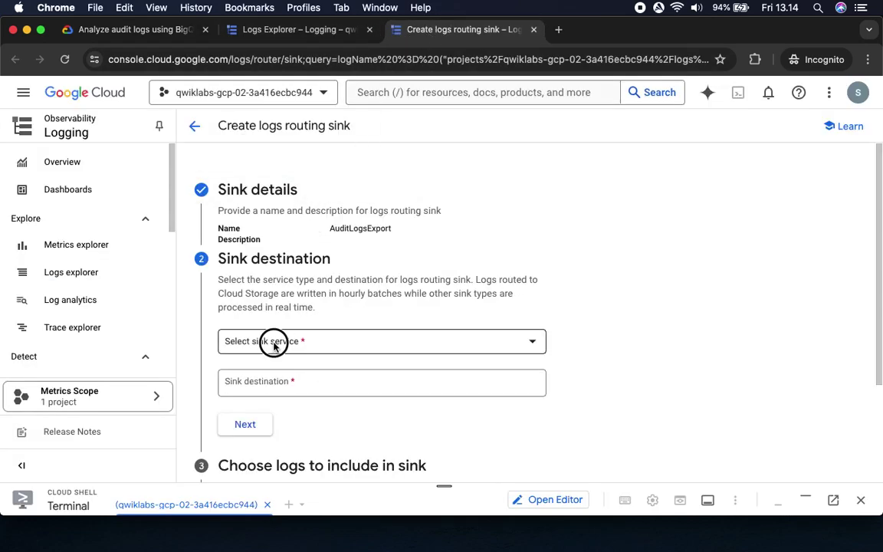
{"action": "left_click", "coordinate": [282, 372]}
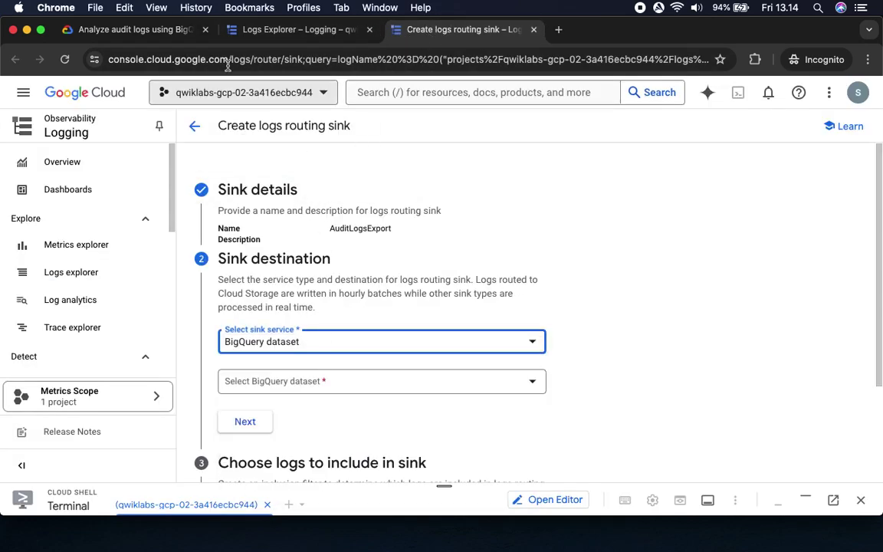
Check the lab's dataset instruction and open the form for creating a new BigQuery dataset as the sink destination.
{"action": "left_click", "coordinate": [142, 29]}
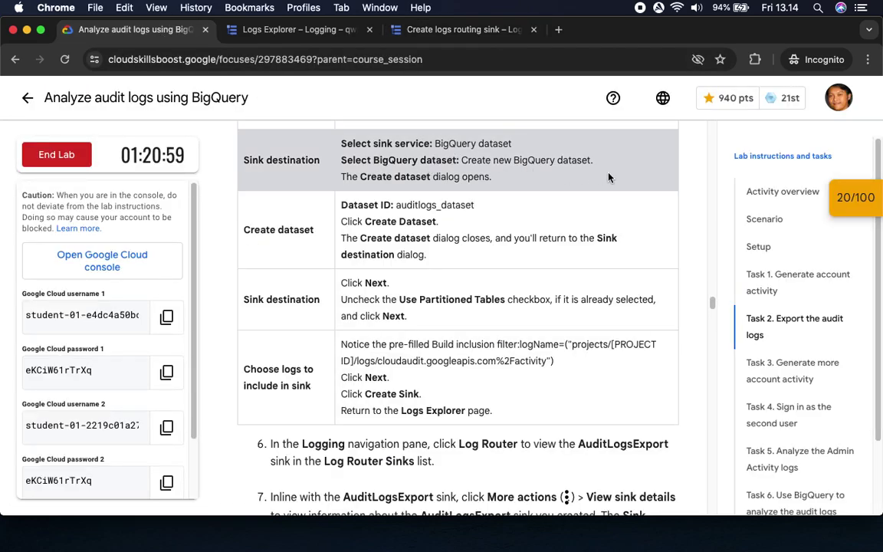
{"action": "left_click", "coordinate": [429, 31]}
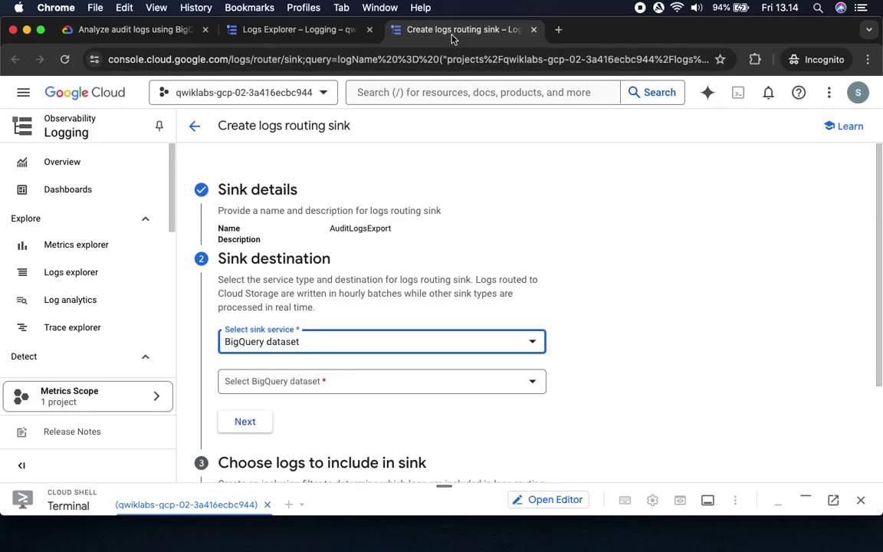
{"action": "left_click", "coordinate": [327, 383]}
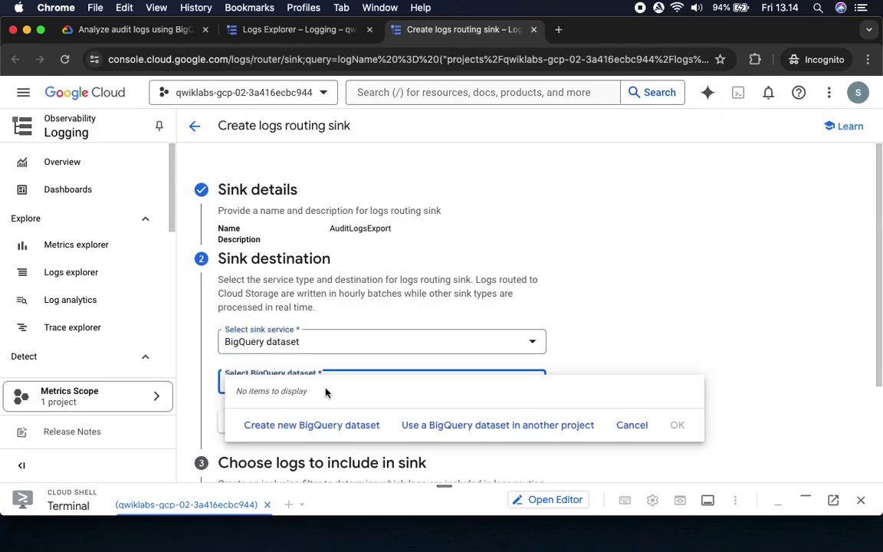
{"action": "left_click", "coordinate": [313, 426]}
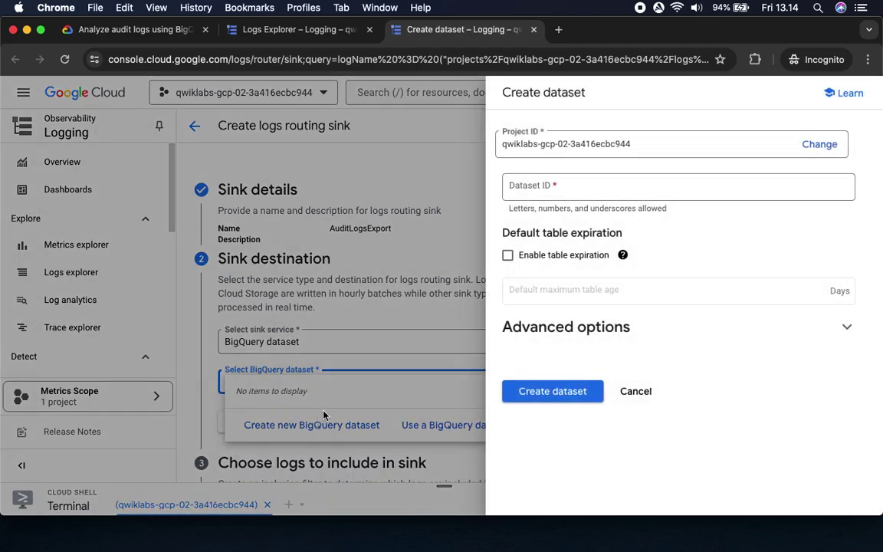
Copy the dataset ID auditlogs_dataset from the lab into the new dataset form and create the dataset.
{"action": "left_click", "coordinate": [137, 31]}
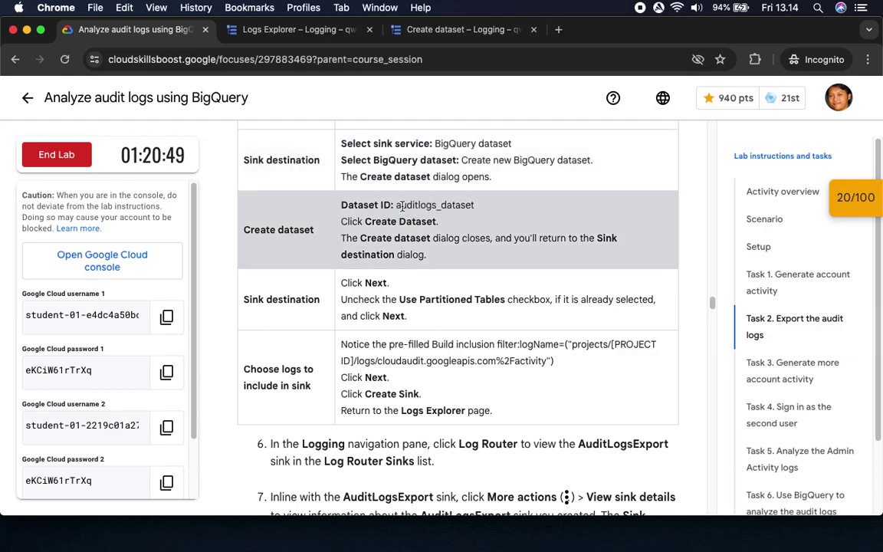
{"action": "left_click_drag", "start_coordinate": [396, 205], "coordinate": [491, 209]}
{"action": "key", "text": "super+c"}
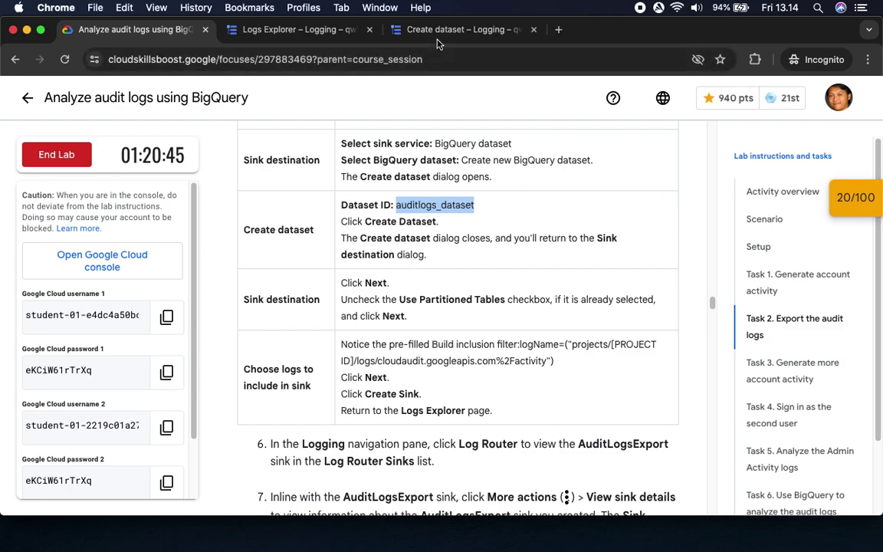
{"action": "left_click", "coordinate": [458, 29]}
{"action": "left_click", "coordinate": [643, 144]}
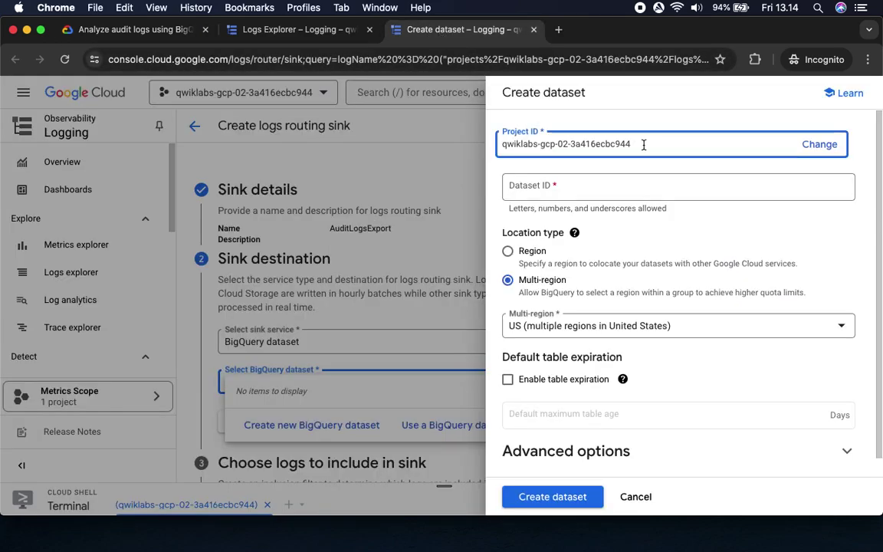
{"action": "left_click", "coordinate": [563, 186]}
{"action": "key", "text": "super+v"}
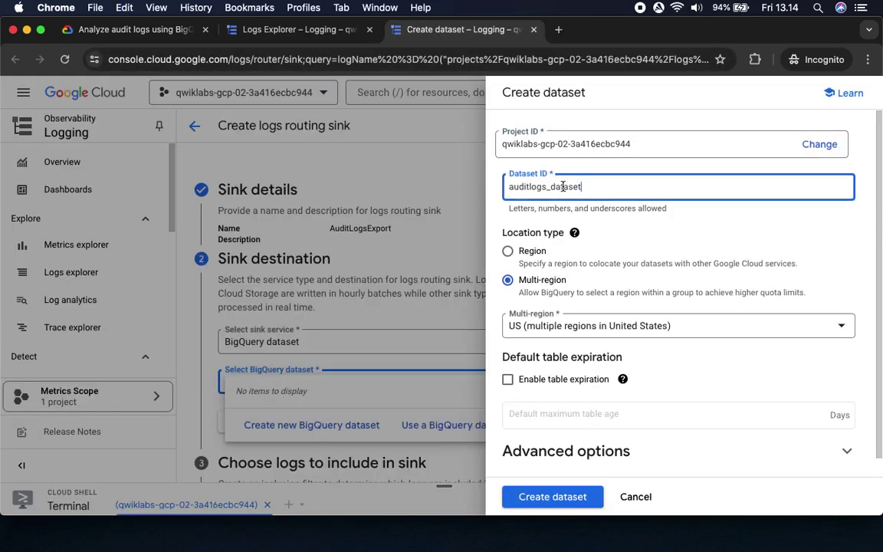
{"action": "left_click", "coordinate": [144, 30]}
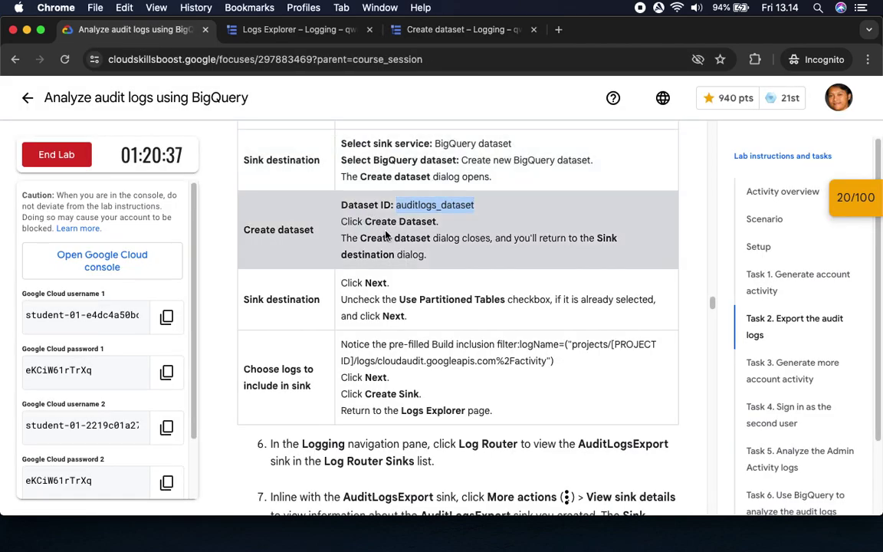
{"action": "left_click", "coordinate": [429, 30]}
{"action": "left_click", "coordinate": [555, 497]}
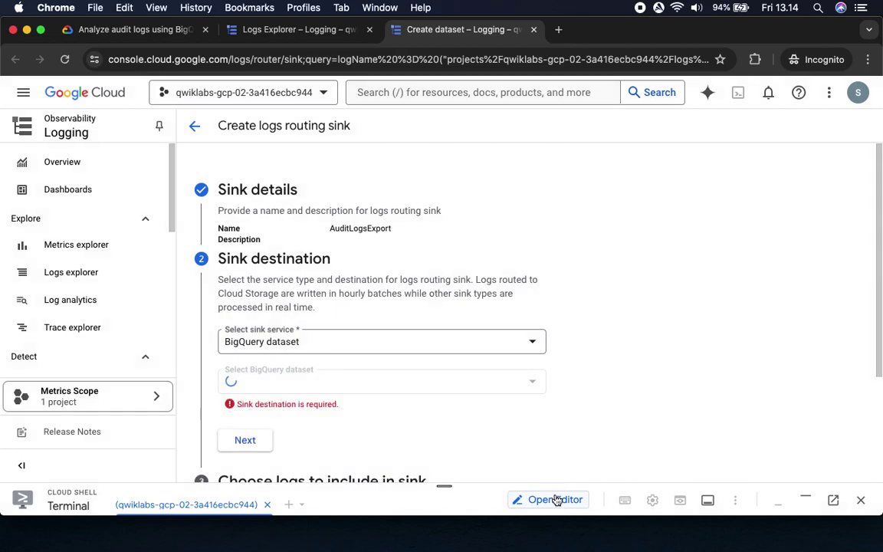
Check the remaining sink settings in the lab and accept the auditlogs_dataset destination with partitioned tables unselected.
{"action": "left_click", "coordinate": [142, 31]}
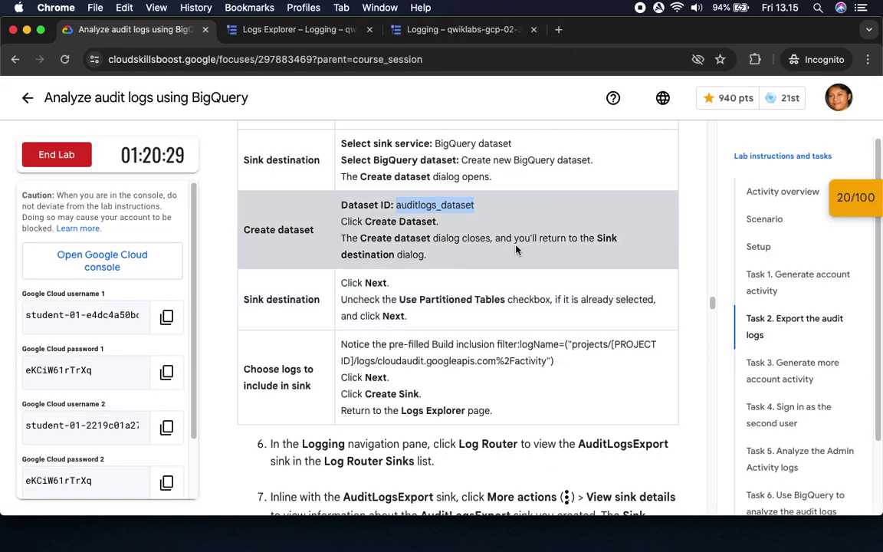
{"action": "scroll", "coordinate": [468, 278], "scroll_direction": "down", "scroll_amount": 1}
{"action": "scroll", "coordinate": [467, 278], "scroll_direction": "down", "scroll_amount": 1}
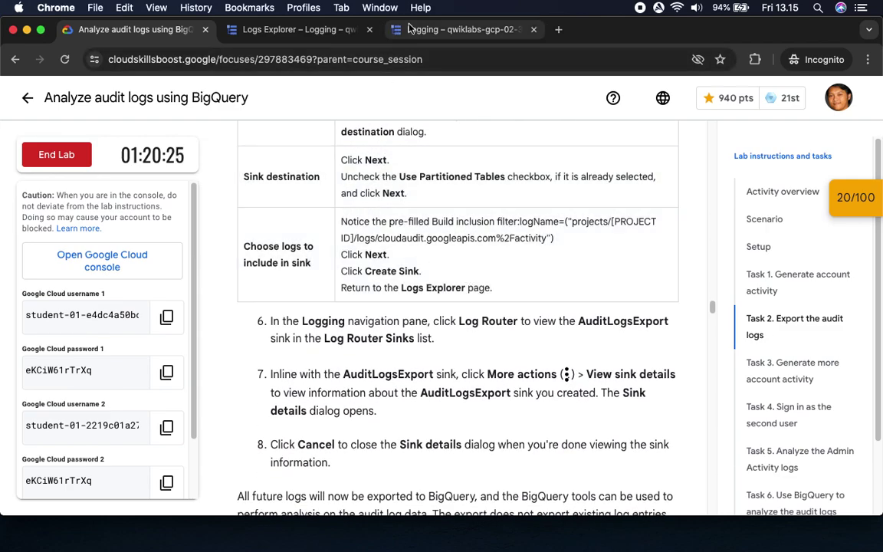
{"action": "left_click", "coordinate": [453, 33]}
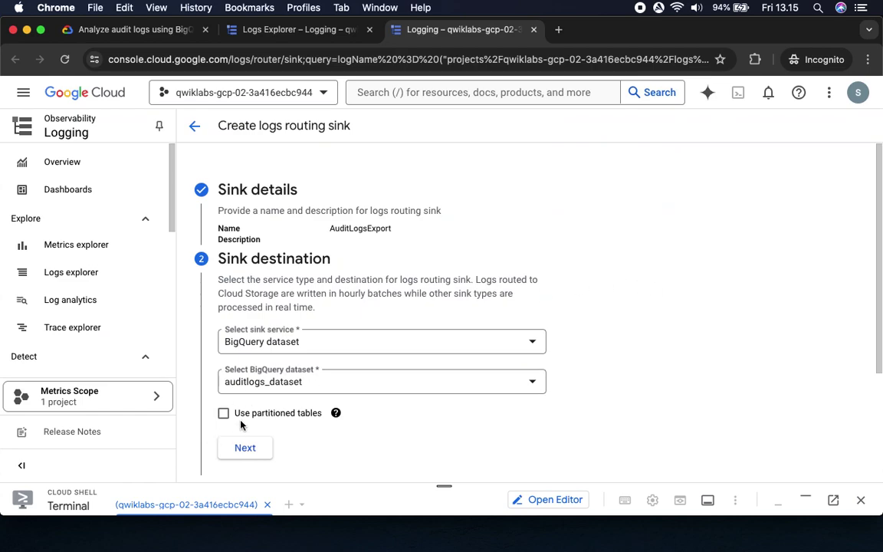
{"action": "left_click", "coordinate": [130, 29]}
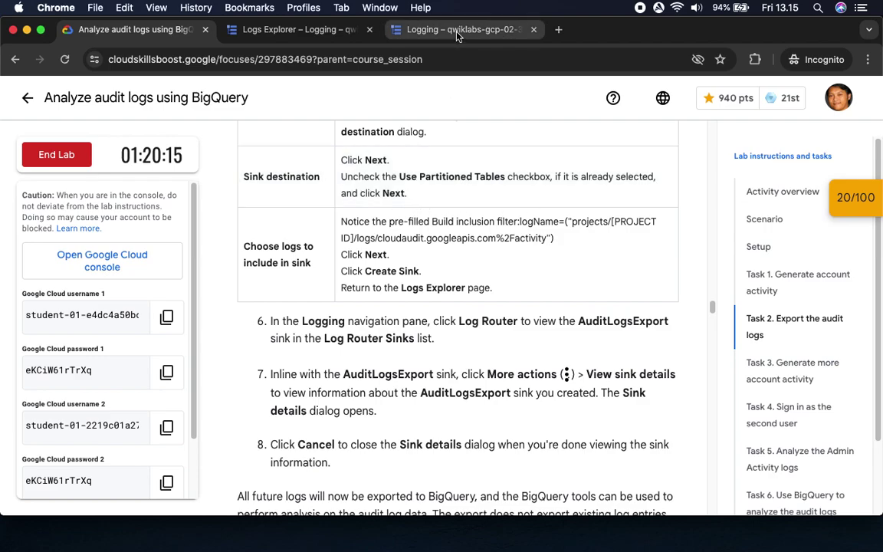
{"action": "left_click", "coordinate": [414, 29]}
{"action": "mouse_move", "coordinate": [325, 420]}
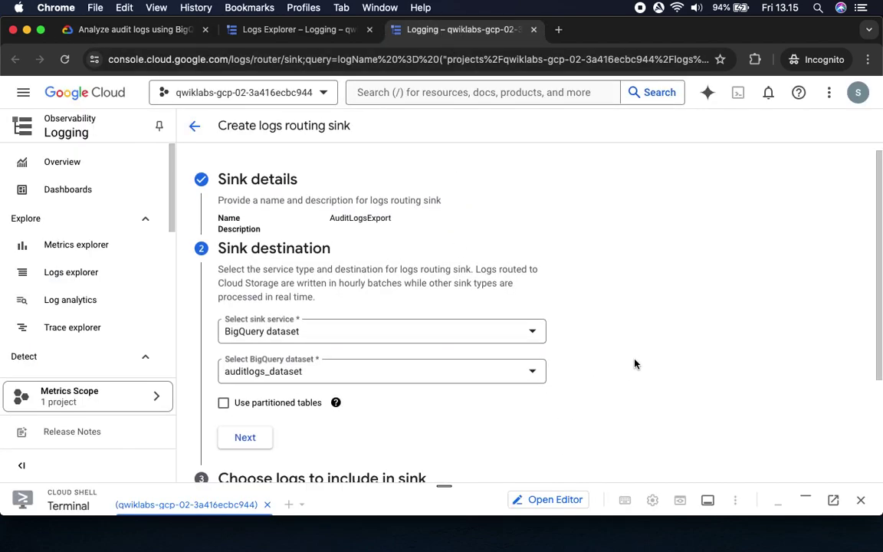
{"action": "scroll", "coordinate": [613, 344], "scroll_direction": "down", "scroll_amount": 1}
{"action": "left_click", "coordinate": [245, 400]}
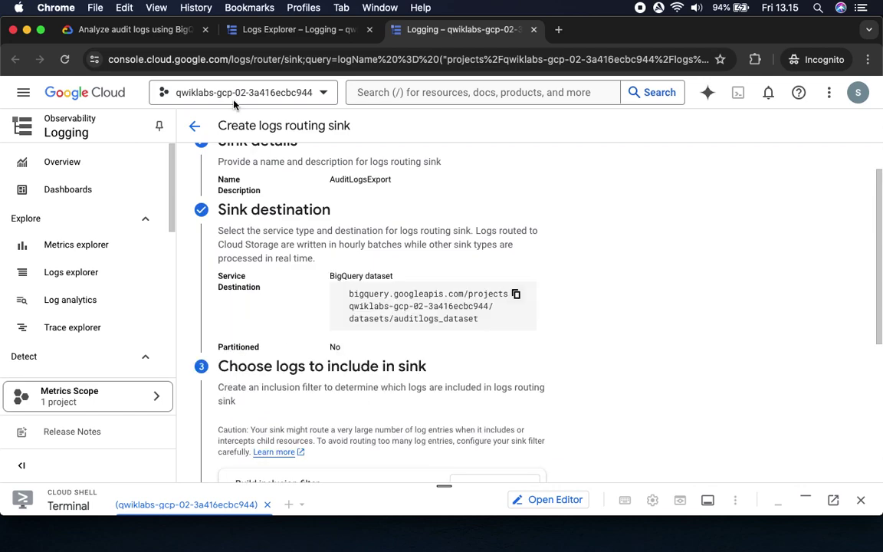
Accept the prefilled cloudaudit.googleapis.com%2Factivity inclusion filter and create the sink without any exclusion filter.
{"action": "key", "text": "super+1"}
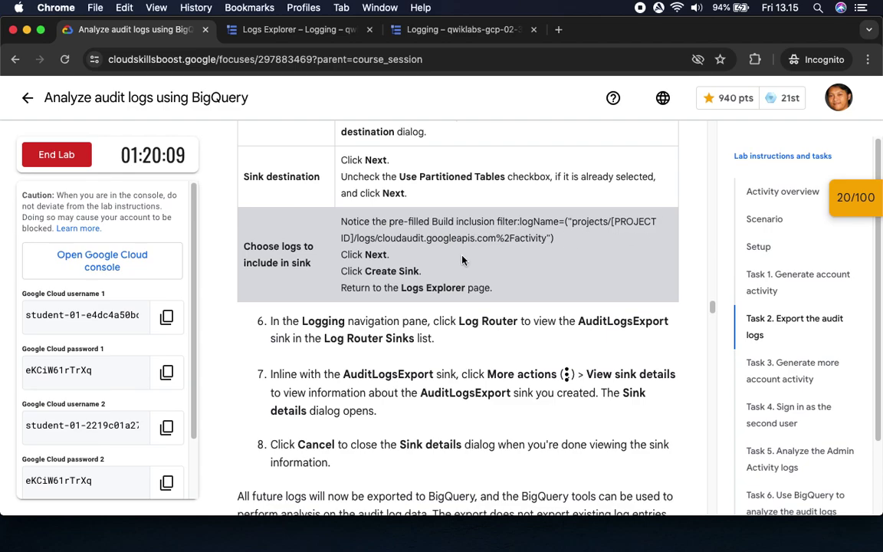
{"action": "key", "text": "super+3"}
{"action": "scroll", "coordinate": [400, 365], "scroll_direction": "down", "scroll_amount": 5}
{"action": "left_click", "coordinate": [259, 353]}
{"action": "left_click", "coordinate": [122, 30]}
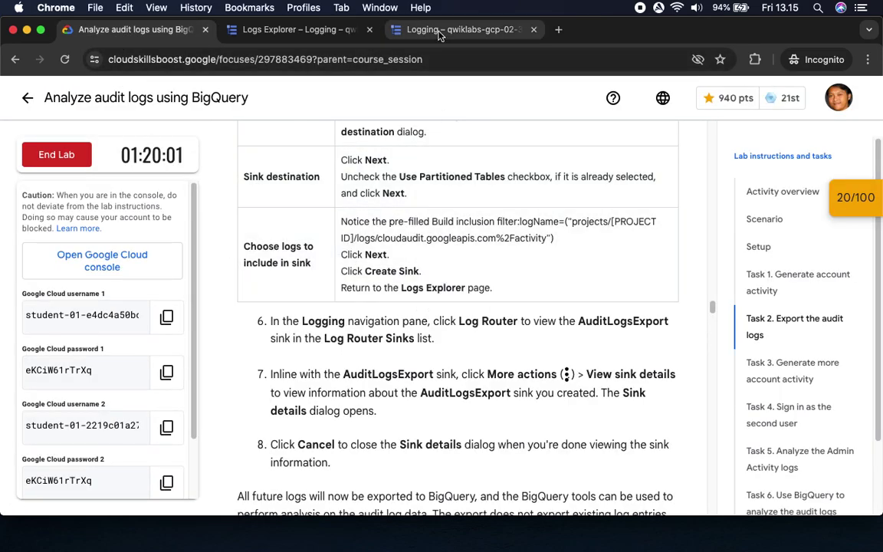
{"action": "left_click", "coordinate": [405, 29]}
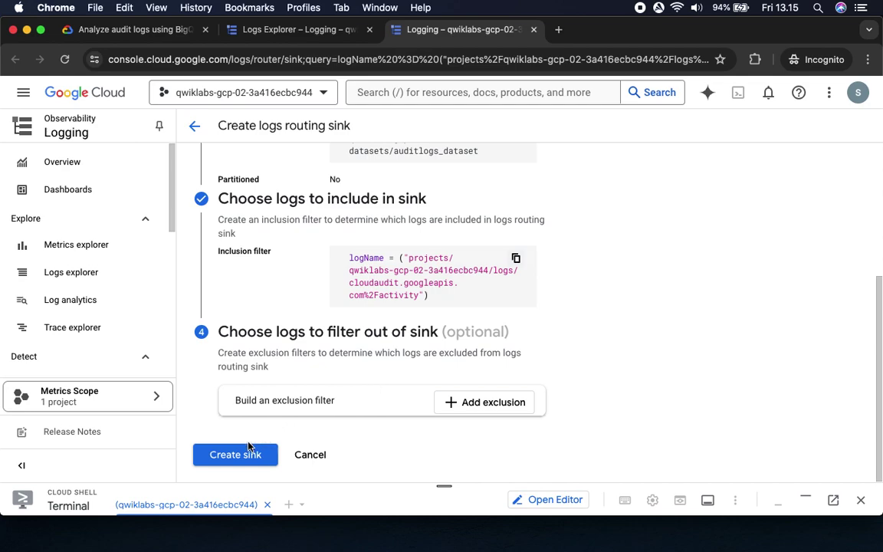
{"action": "left_click", "coordinate": [232, 453]}
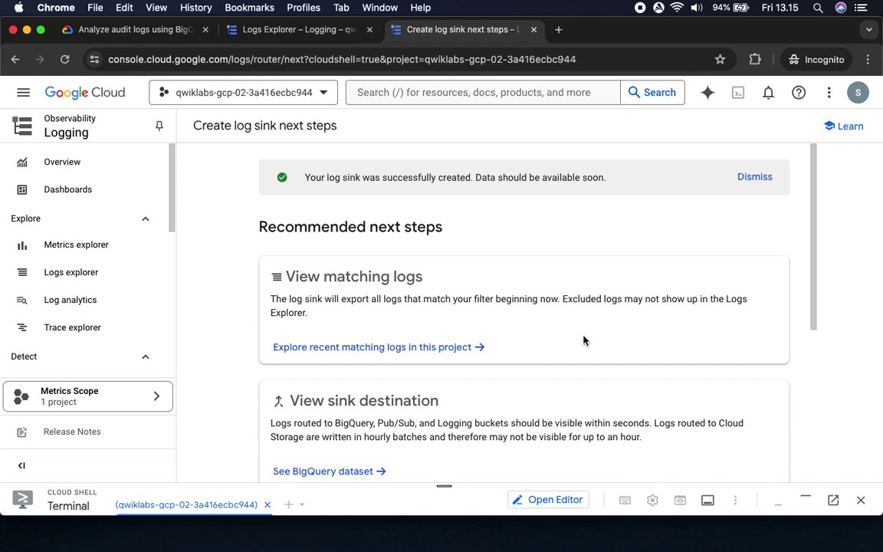
Look through the recommended next steps for the log sink and return to the Task 2 lab instructions.
{"action": "scroll", "coordinate": [583, 340], "scroll_direction": "down", "scroll_amount": 5}
{"action": "scroll", "coordinate": [583, 340], "scroll_direction": "up", "scroll_amount": 5}
{"action": "left_click", "coordinate": [87, 35]}
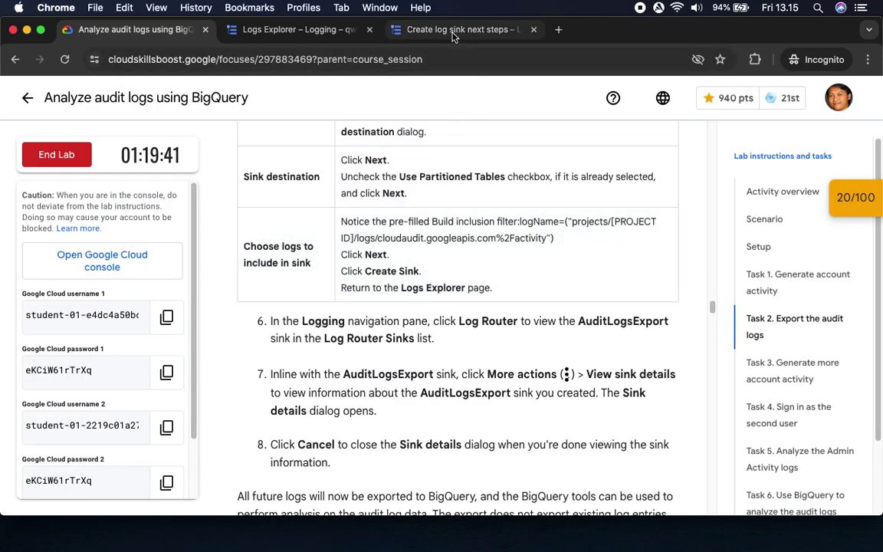
Return from the sink's next steps page to the Logs Explorer and dismiss the tip about creating alerts from log messages.
{"action": "left_click", "coordinate": [408, 30]}
{"action": "scroll", "coordinate": [112, 296], "scroll_direction": "down", "scroll_amount": 1}
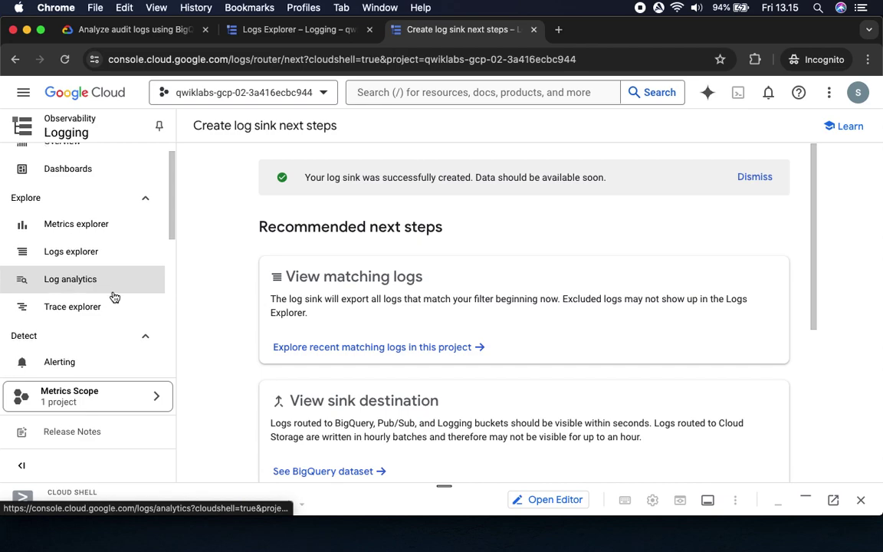
{"action": "left_click", "coordinate": [80, 250]}
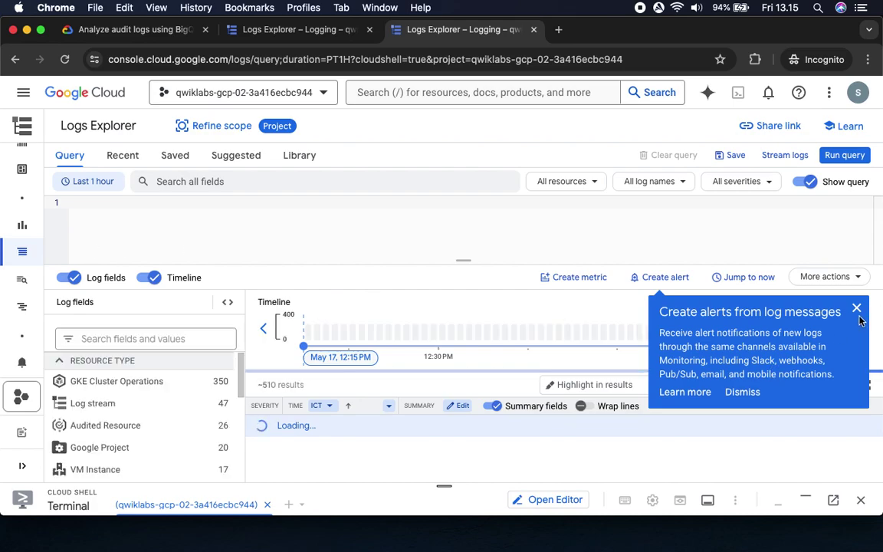
{"action": "left_click", "coordinate": [856, 308]}
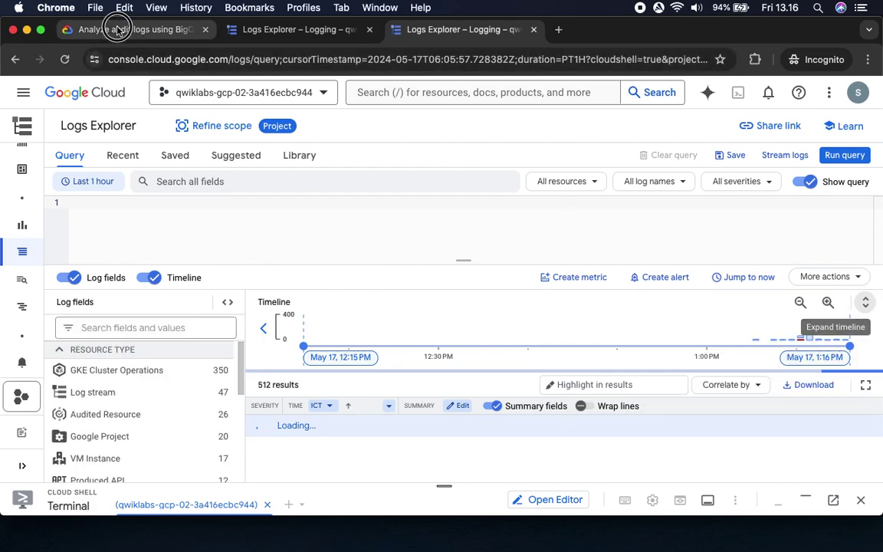
Read the lab's remaining Task 2 instructions on viewing the AuditLogsExport sink and look through the Logs Explorer's log fields.
{"action": "left_click", "coordinate": [121, 30]}
{"action": "scroll", "coordinate": [499, 307], "scroll_direction": "down", "scroll_amount": 3}
{"action": "scroll", "coordinate": [499, 308], "scroll_direction": "down", "scroll_amount": 1}
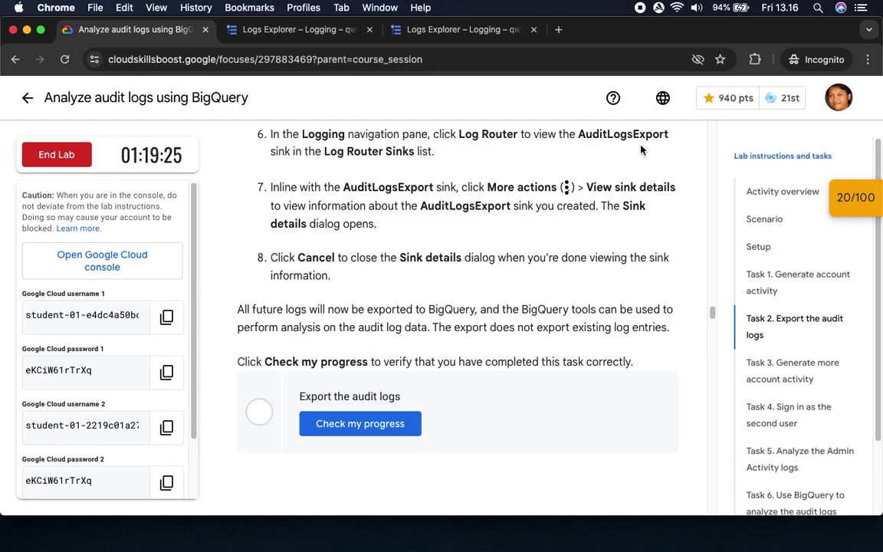
{"action": "left_click", "coordinate": [449, 29]}
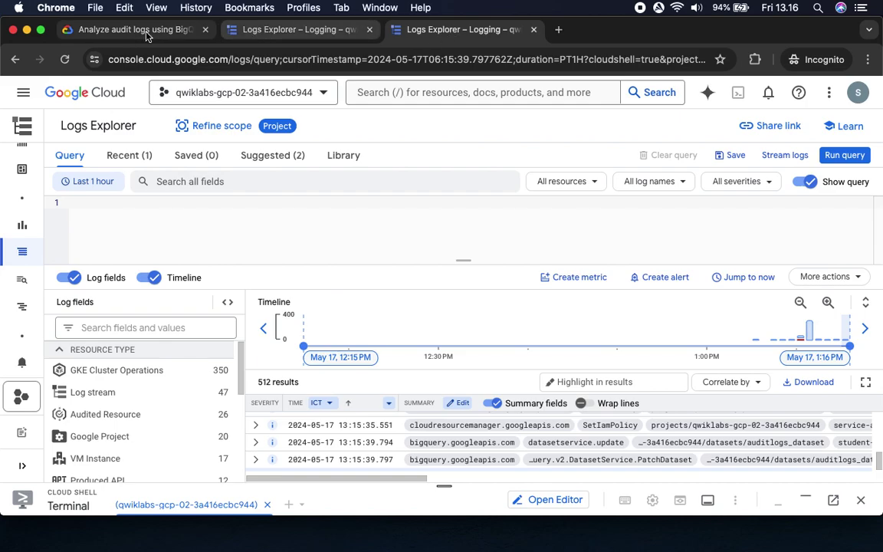
{"action": "left_click", "coordinate": [151, 32]}
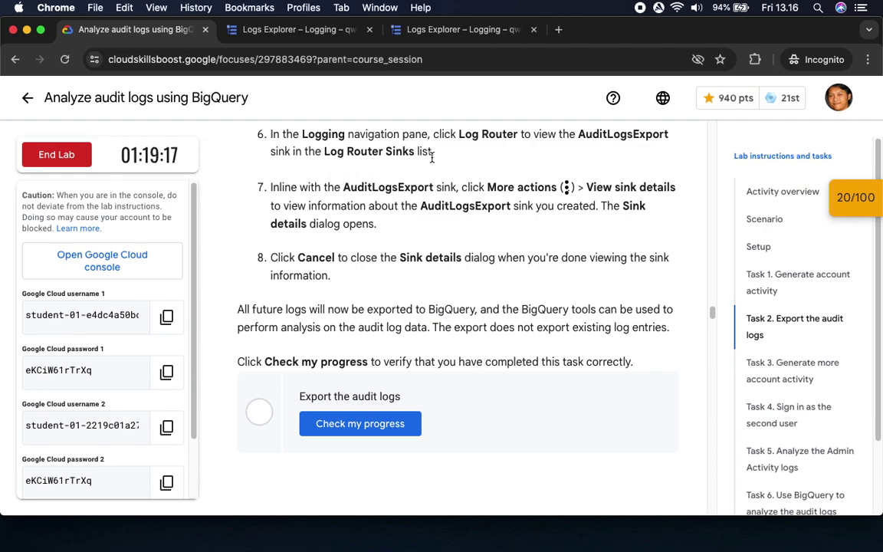
{"action": "left_click", "coordinate": [432, 29]}
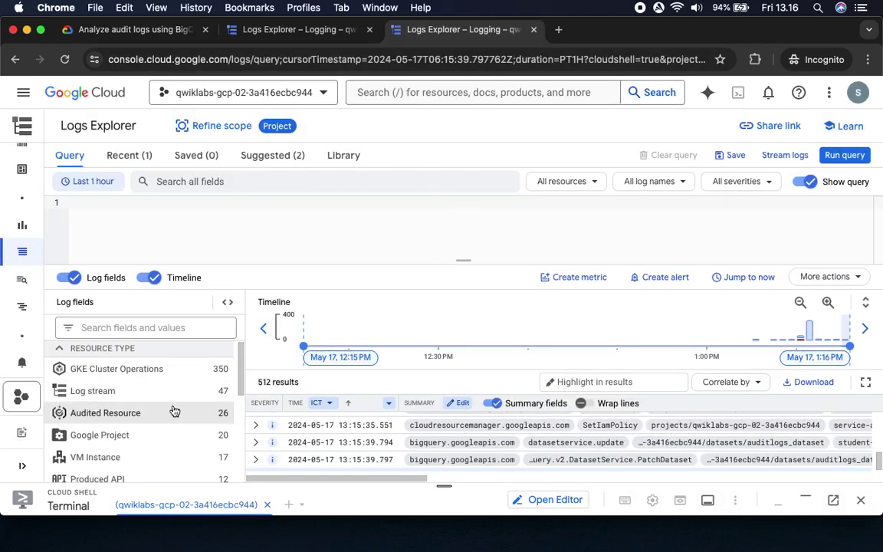
{"action": "scroll", "coordinate": [174, 411], "scroll_direction": "down", "scroll_amount": 5}
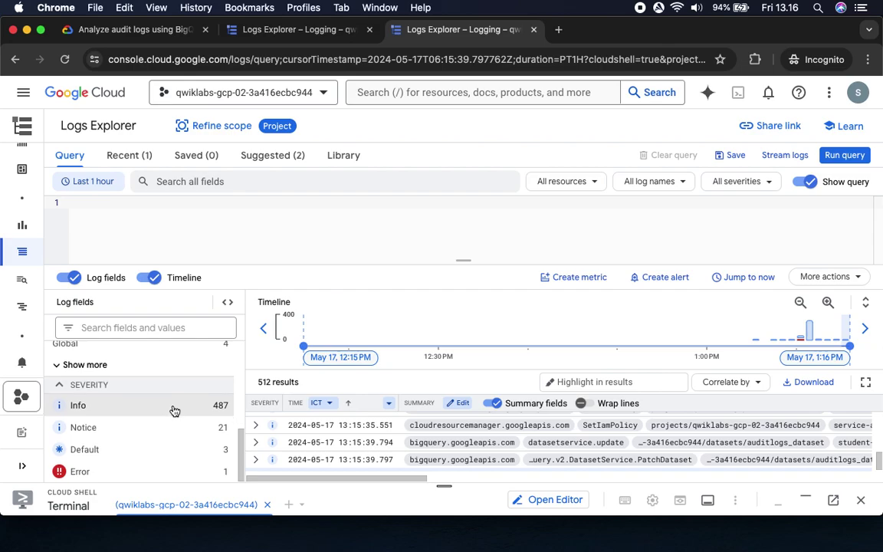
{"action": "scroll", "coordinate": [175, 412], "scroll_direction": "up", "scroll_amount": 5}
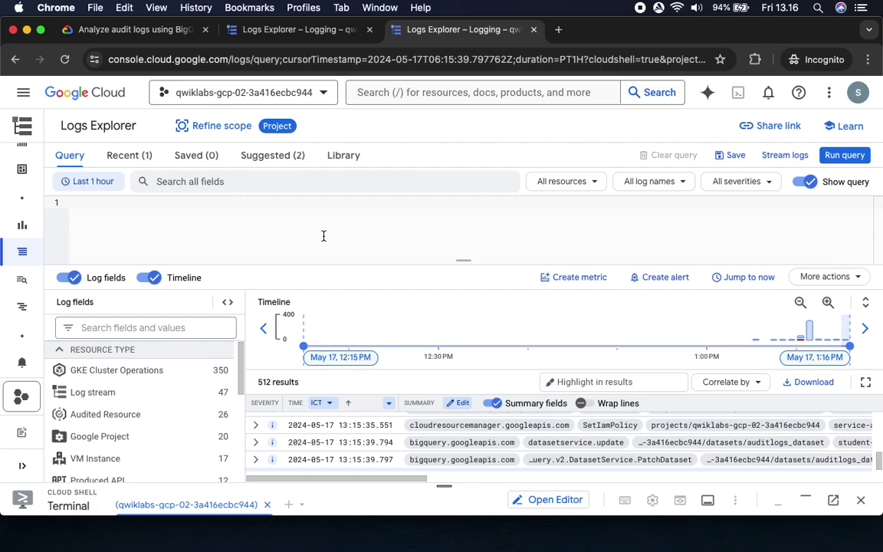
Open the Log Router page and view the AuditLogsExport sink in the Log Router Sinks list.
{"action": "mouse_move", "coordinate": [38, 175]}
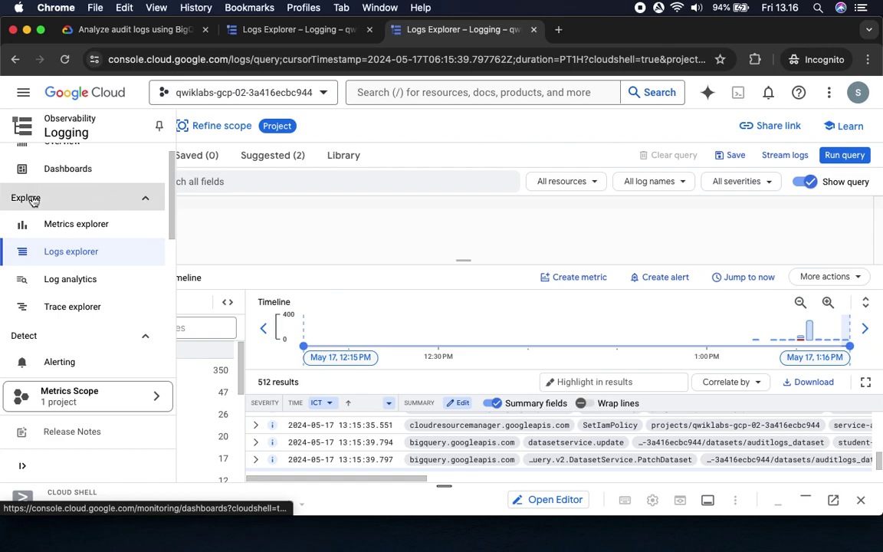
{"action": "scroll", "coordinate": [87, 317], "scroll_direction": "down", "scroll_amount": 5}
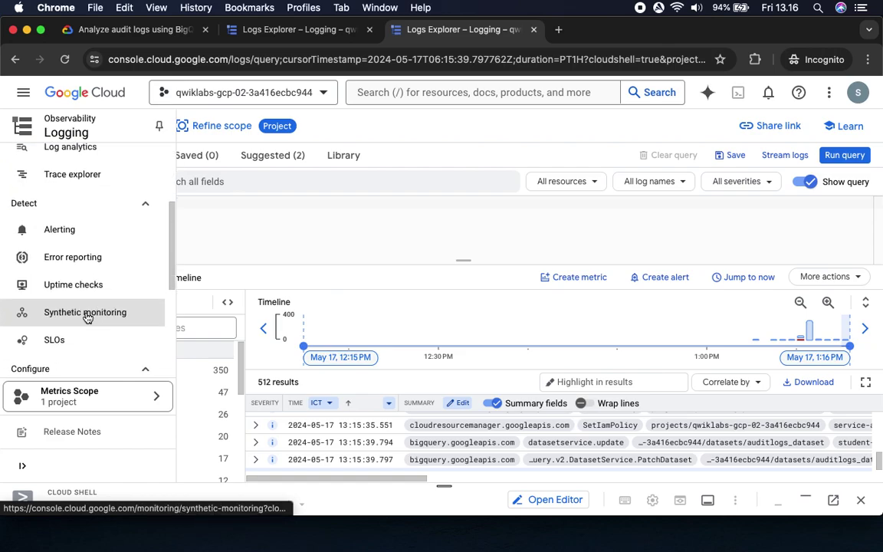
{"action": "scroll", "coordinate": [87, 318], "scroll_direction": "down", "scroll_amount": 5}
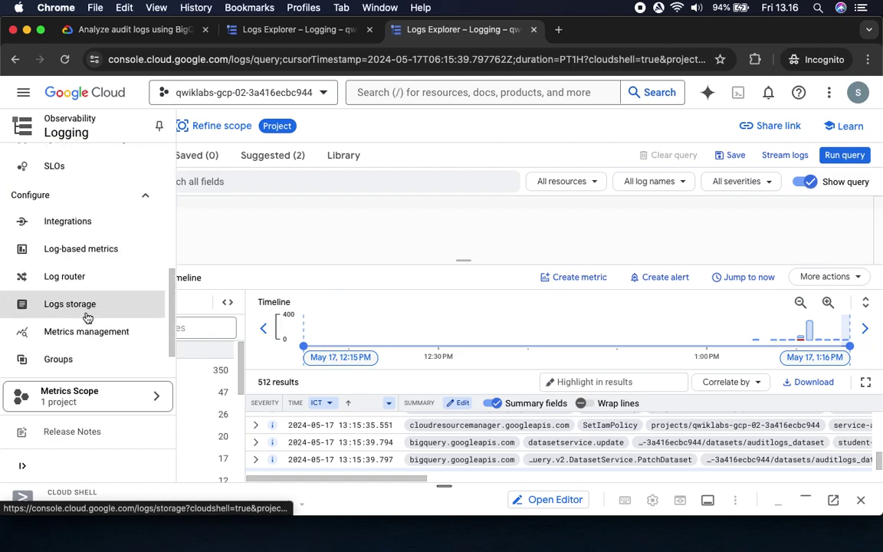
{"action": "scroll", "coordinate": [87, 317], "scroll_direction": "down", "scroll_amount": 1}
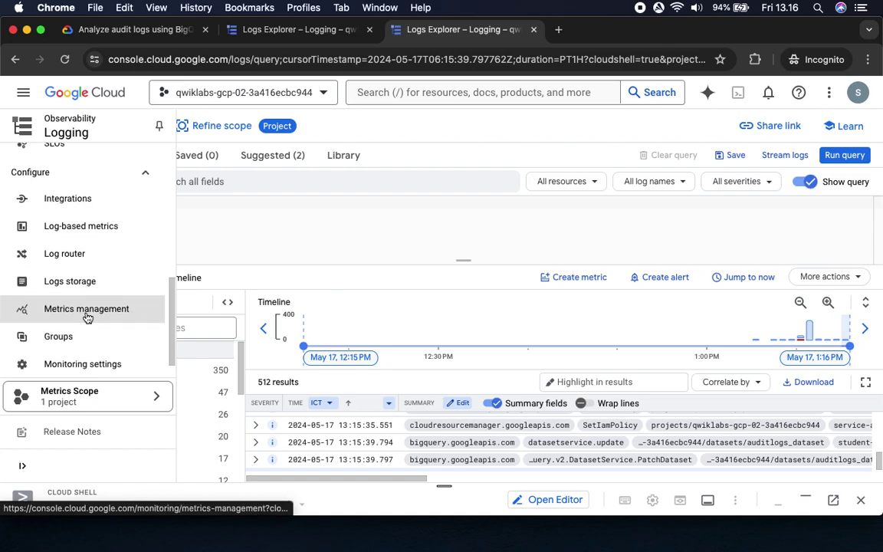
{"action": "scroll", "coordinate": [87, 318], "scroll_direction": "up", "scroll_amount": 10}
{"action": "scroll", "coordinate": [88, 318], "scroll_direction": "down", "scroll_amount": 9}
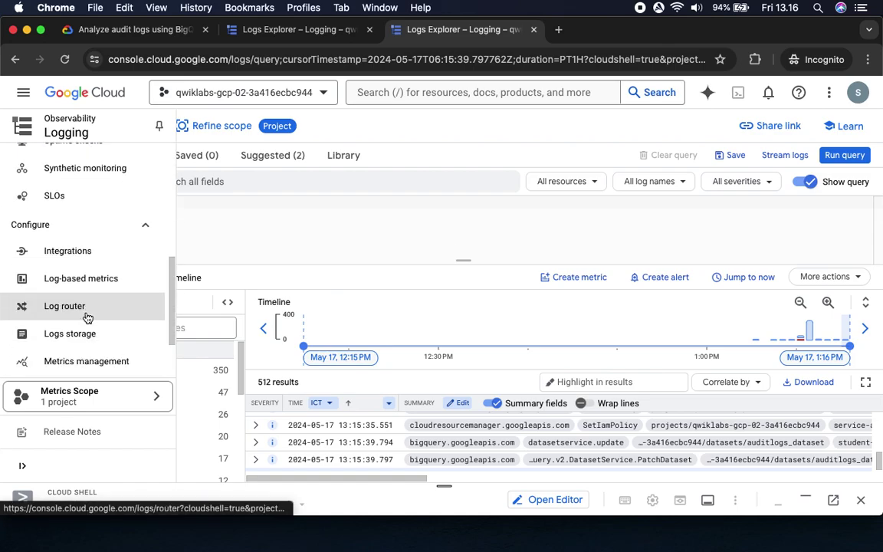
{"action": "scroll", "coordinate": [87, 317], "scroll_direction": "down", "scroll_amount": 1}
{"action": "left_click", "coordinate": [83, 283]}
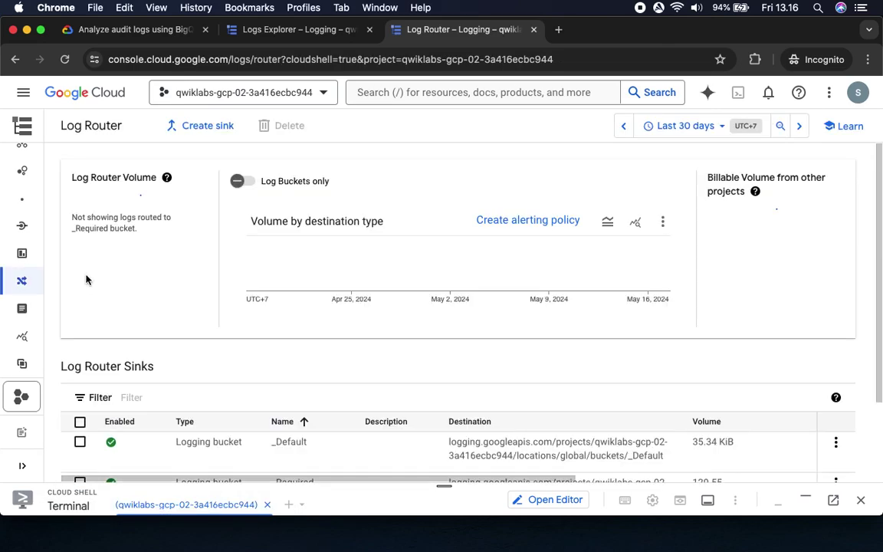
{"action": "scroll", "coordinate": [167, 417], "scroll_direction": "down", "scroll_amount": 2}
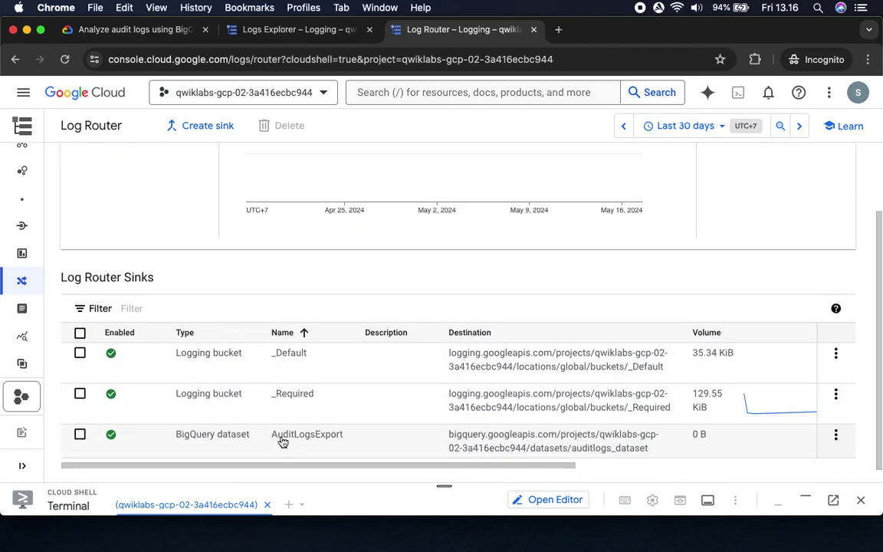
{"action": "scroll", "coordinate": [291, 441], "scroll_direction": "down", "scroll_amount": 1}
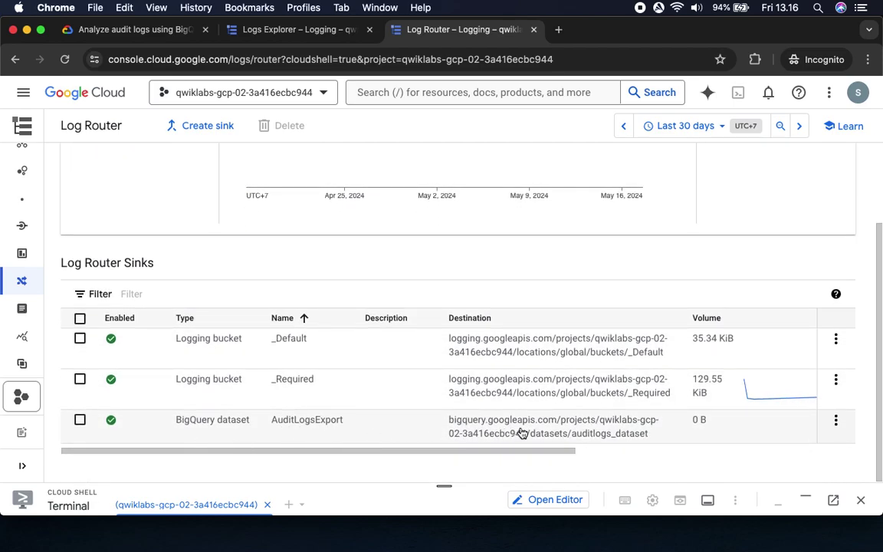
Check the lab progress for "Export the audit logs", including its entry in the Checkpoints overview, and close the overview.
{"action": "left_click", "coordinate": [105, 29]}
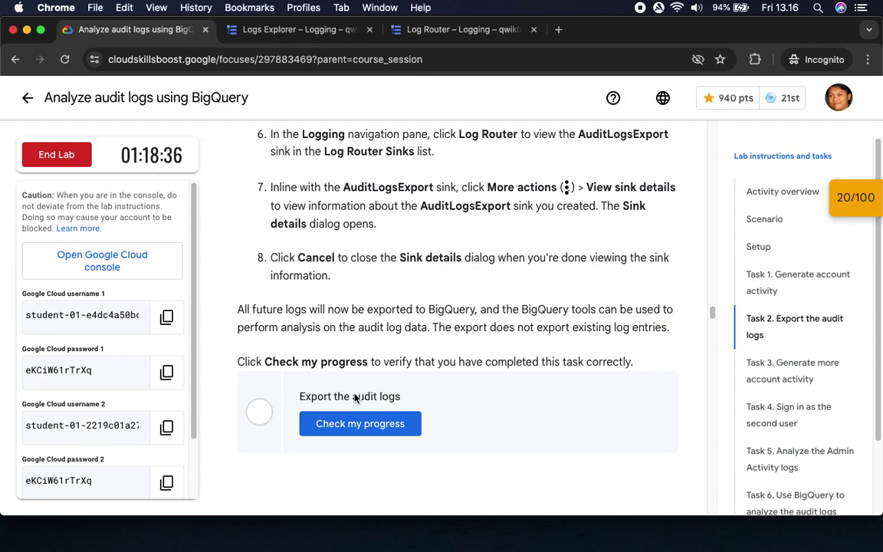
{"action": "left_click", "coordinate": [380, 430]}
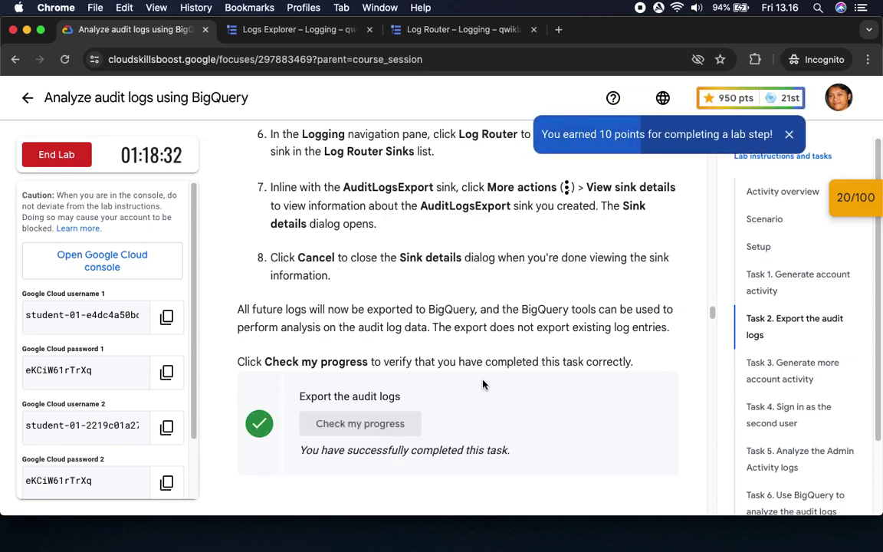
{"action": "scroll", "coordinate": [483, 384], "scroll_direction": "down", "scroll_amount": 3}
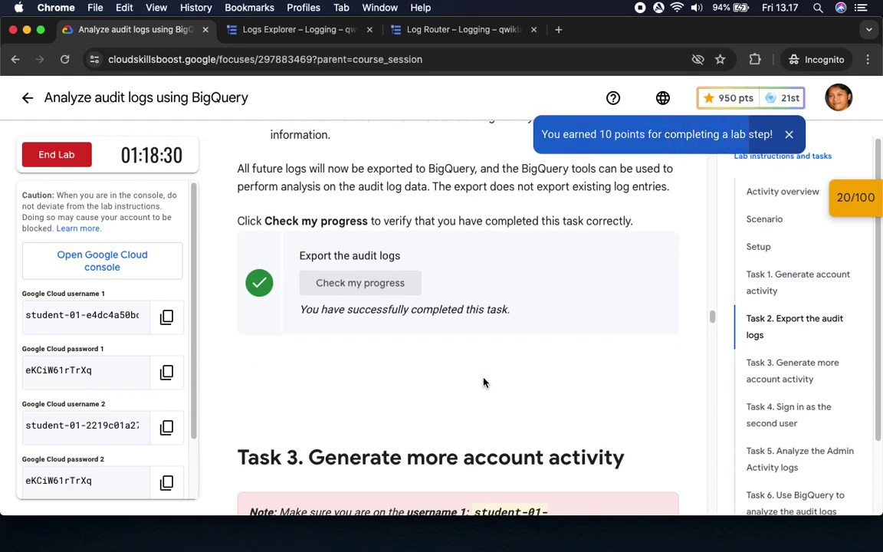
{"action": "left_click", "coordinate": [853, 199]}
{"action": "left_click", "coordinate": [755, 296]}
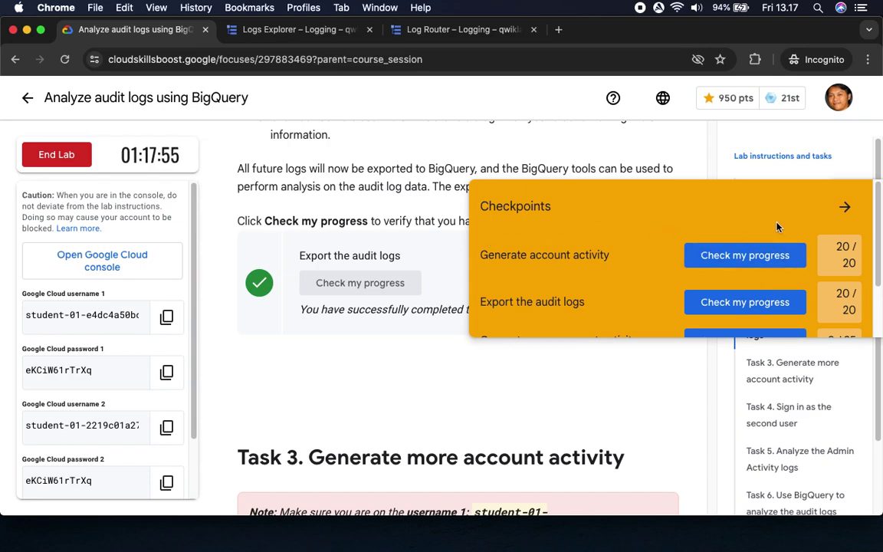
{"action": "scroll", "coordinate": [776, 230], "scroll_direction": "down", "scroll_amount": 2}
{"action": "scroll", "coordinate": [734, 222], "scroll_direction": "up", "scroll_amount": 2}
{"action": "left_click", "coordinate": [845, 209]}
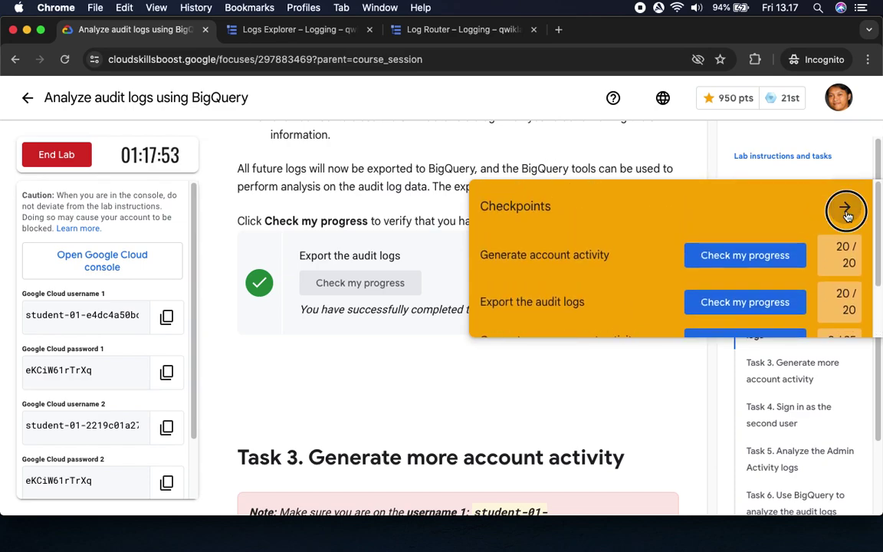
Copy the Task 3 command block that creates two storage buckets, copies sample.txt and deletes the default-us-vm instance.
{"action": "scroll", "coordinate": [417, 336], "scroll_direction": "down", "scroll_amount": 1}
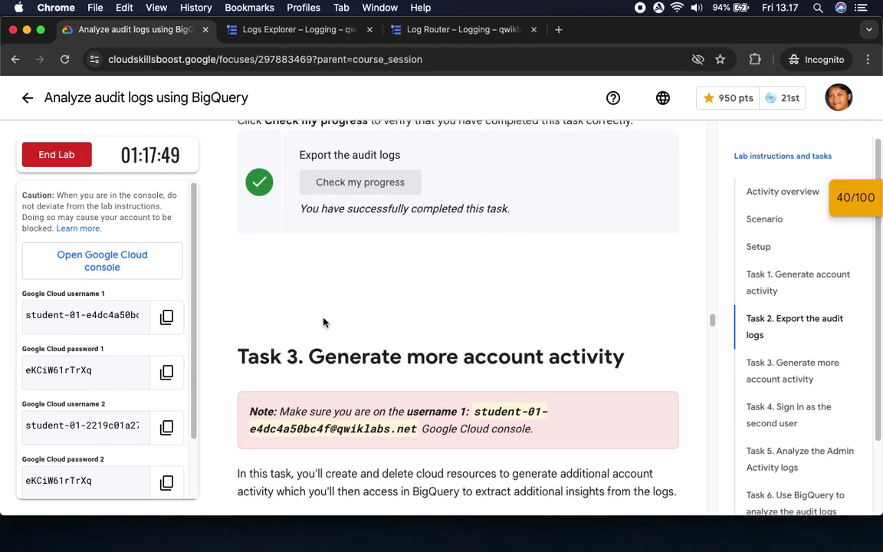
{"action": "scroll", "coordinate": [325, 321], "scroll_direction": "down", "scroll_amount": 4}
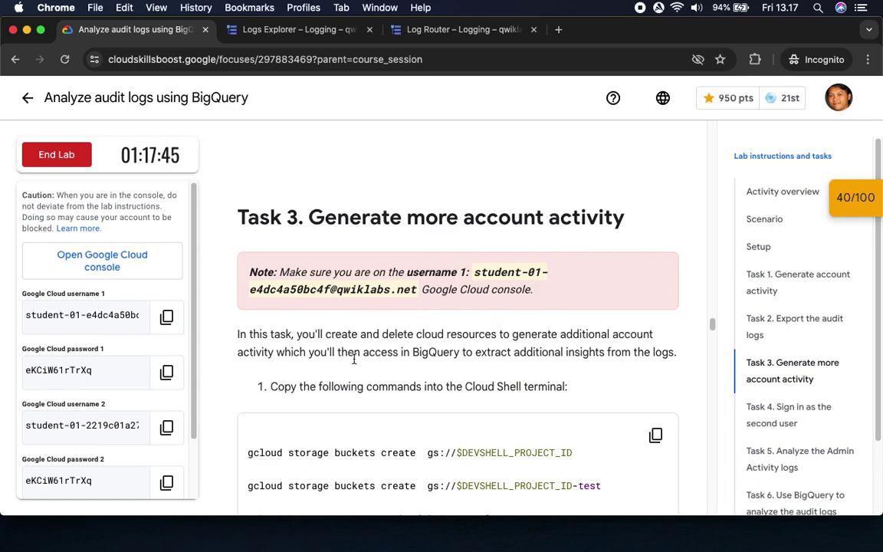
{"action": "scroll", "coordinate": [322, 360], "scroll_direction": "down", "scroll_amount": 6}
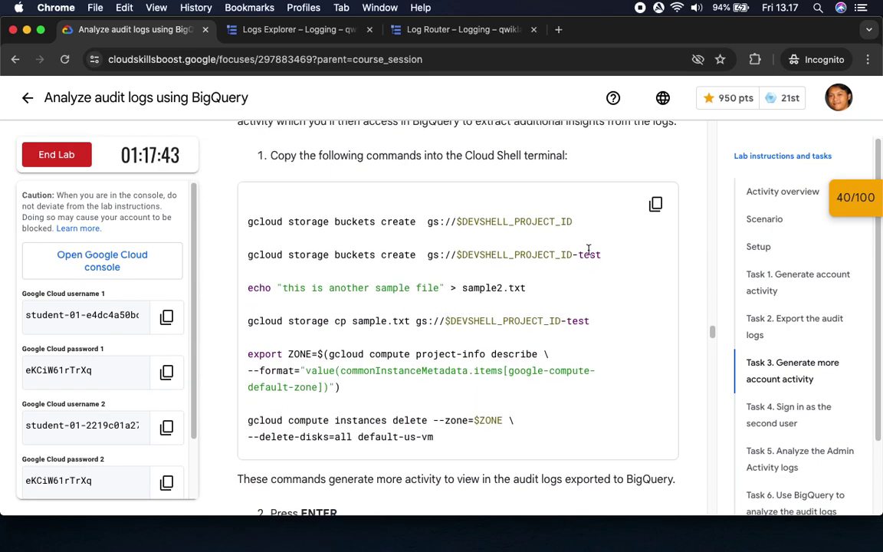
{"action": "left_click", "coordinate": [655, 204]}
Enlarge the Cloud Shell terminal on the Log Router page, run the copied Task 3 commands and confirm deleting default-us-vm with Y.
{"action": "left_click", "coordinate": [317, 30]}
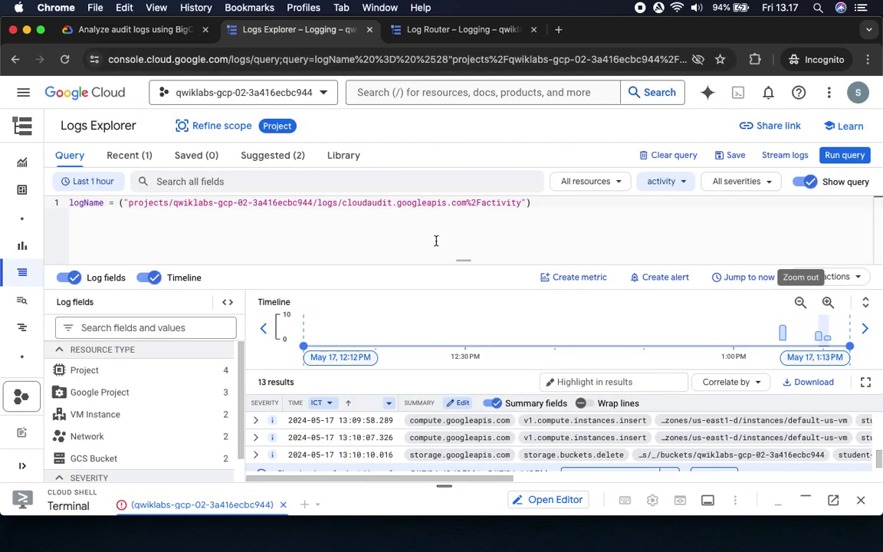
{"action": "left_click", "coordinate": [459, 30]}
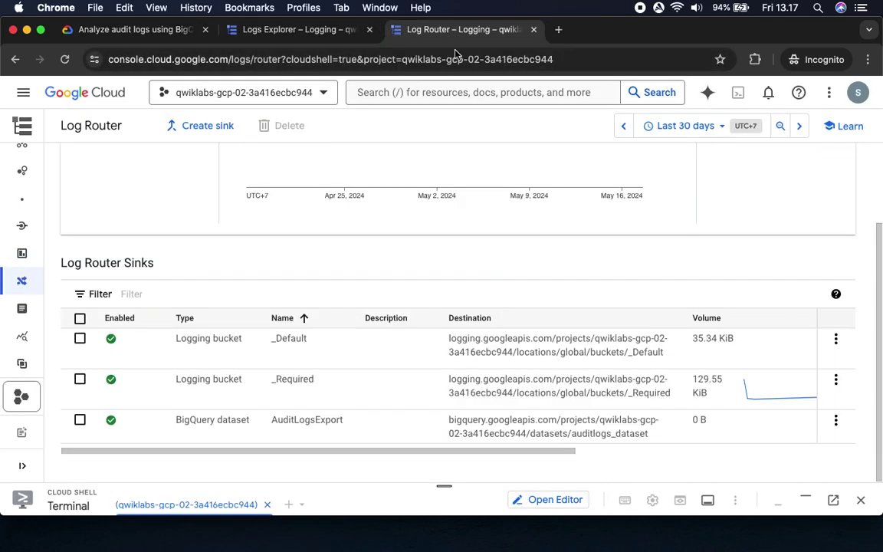
{"action": "left_click_drag", "start_coordinate": [445, 487], "coordinate": [484, 223]}
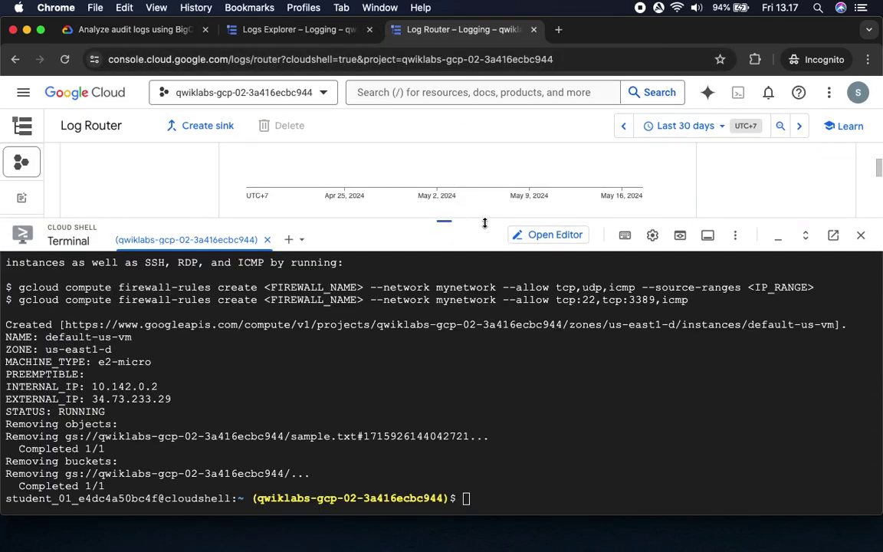
{"action": "key", "text": "super+v"}
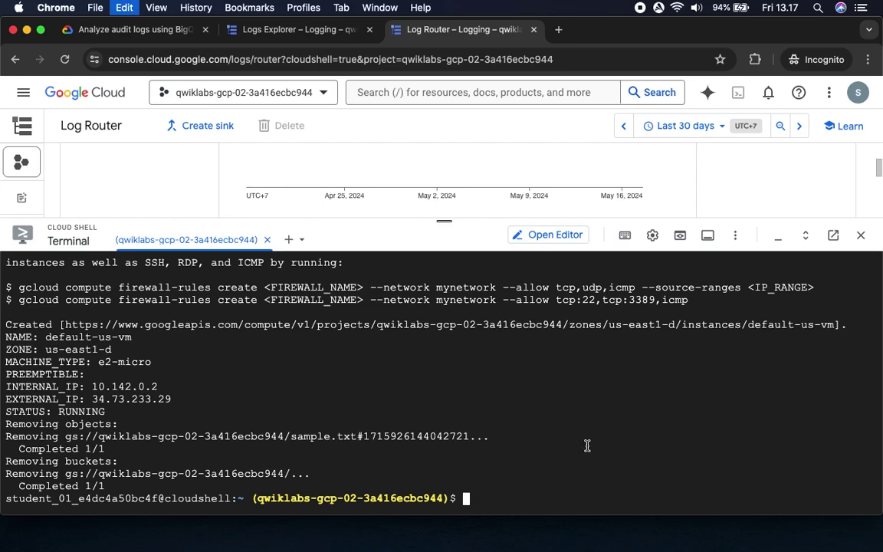
{"action": "key", "text": "Return"}
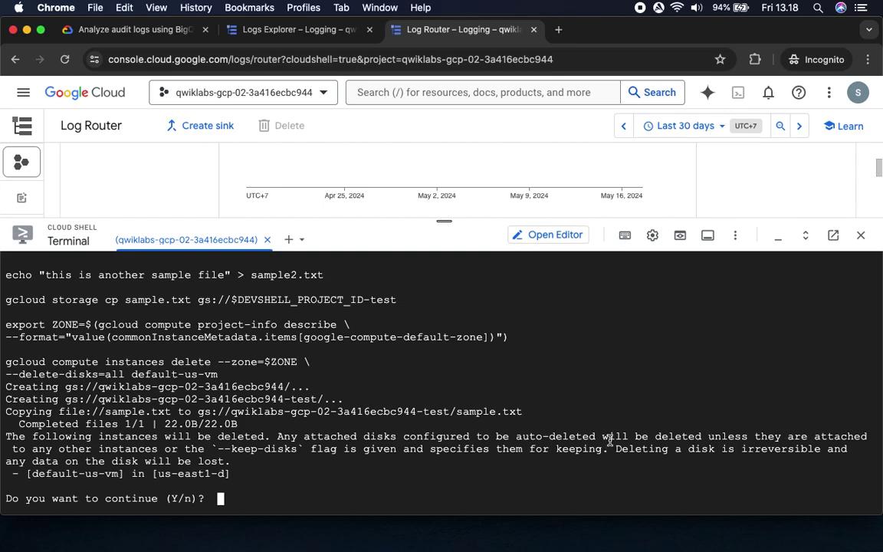
{"action": "type", "text": "Y"}
{"action": "key", "text": "Return"}
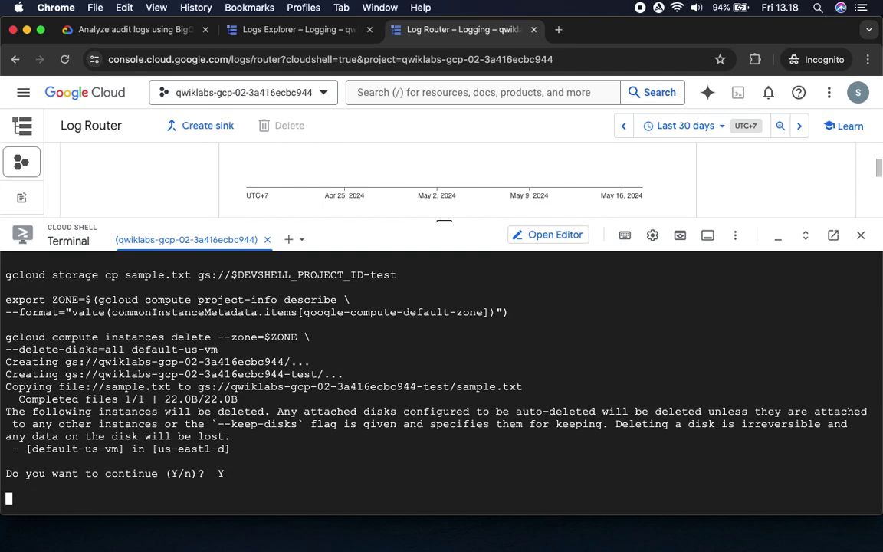